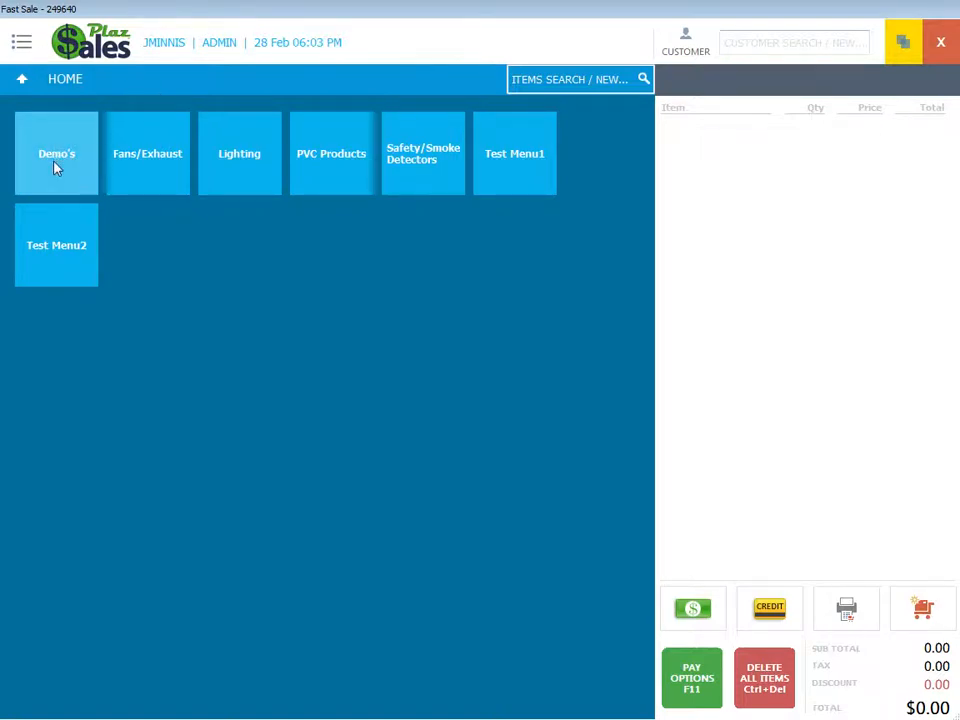
Add the DRD07-ED0 DLC and the Gangable Concrete Floor Boxes from the Demo's Electrician category to the sale
left_click(55, 168)
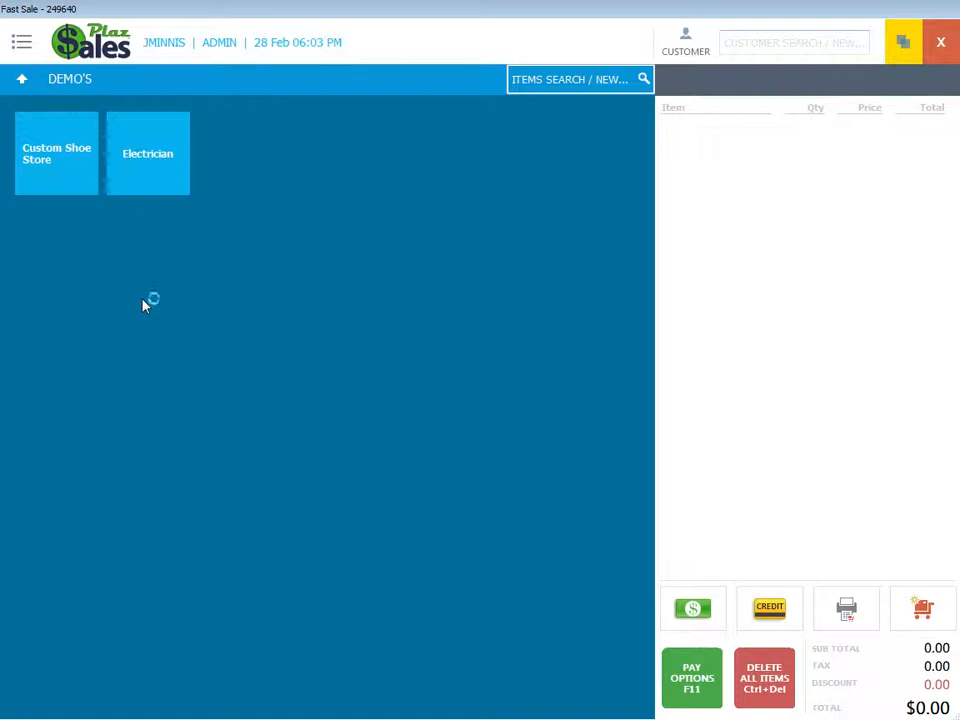
left_click(156, 185)
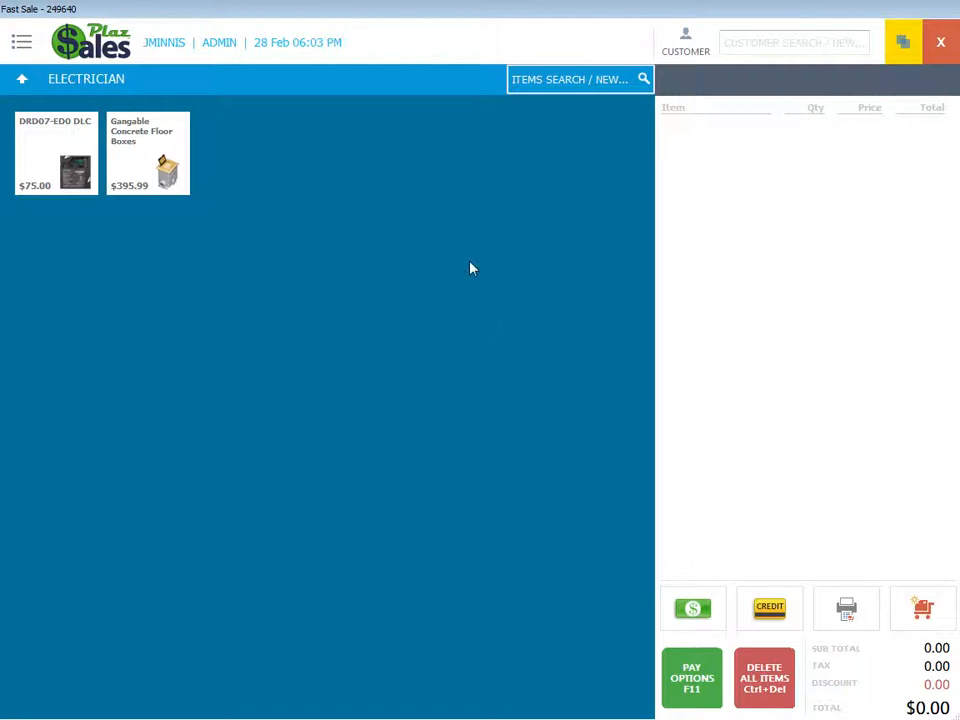
left_click(44, 157)
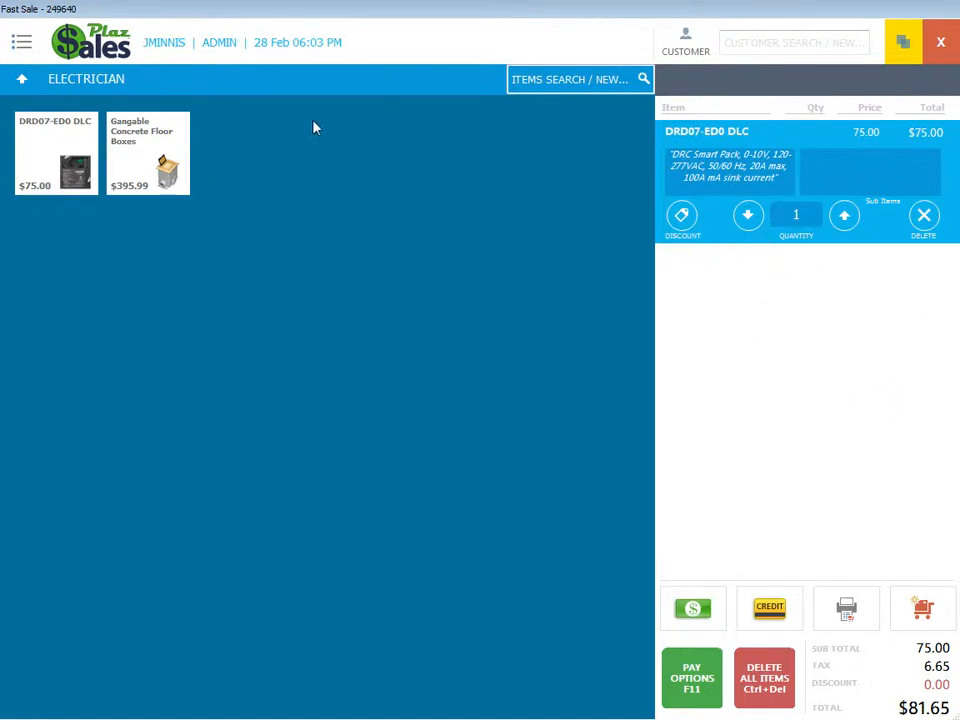
left_click(175, 153)
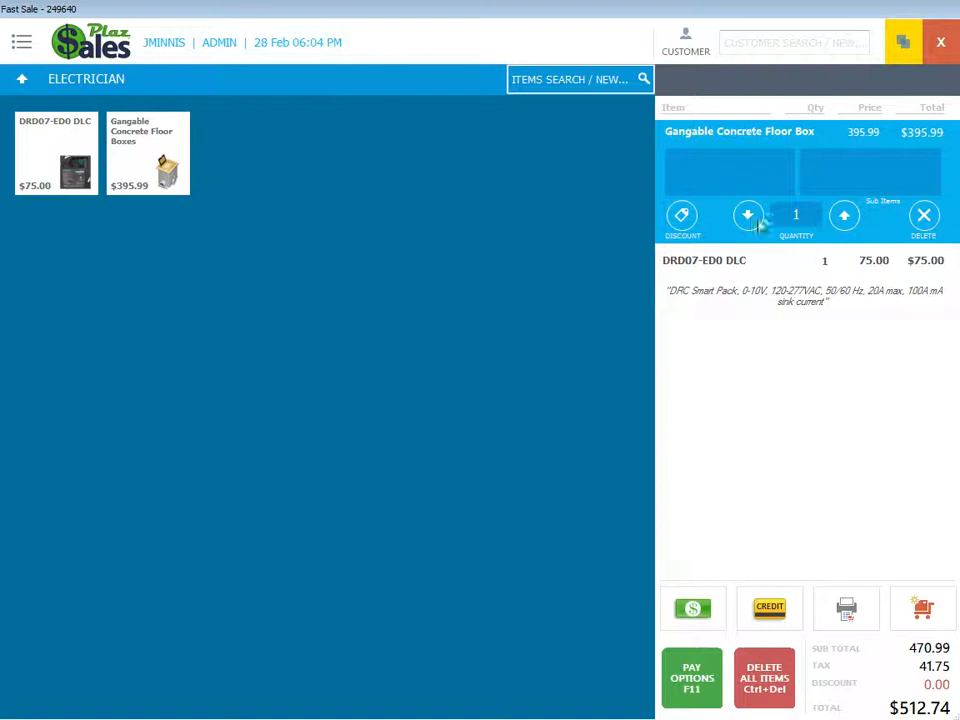
Increase the Gangable Concrete Floor Box quantity to 2 and give the item a 25% discount
left_click(845, 217)
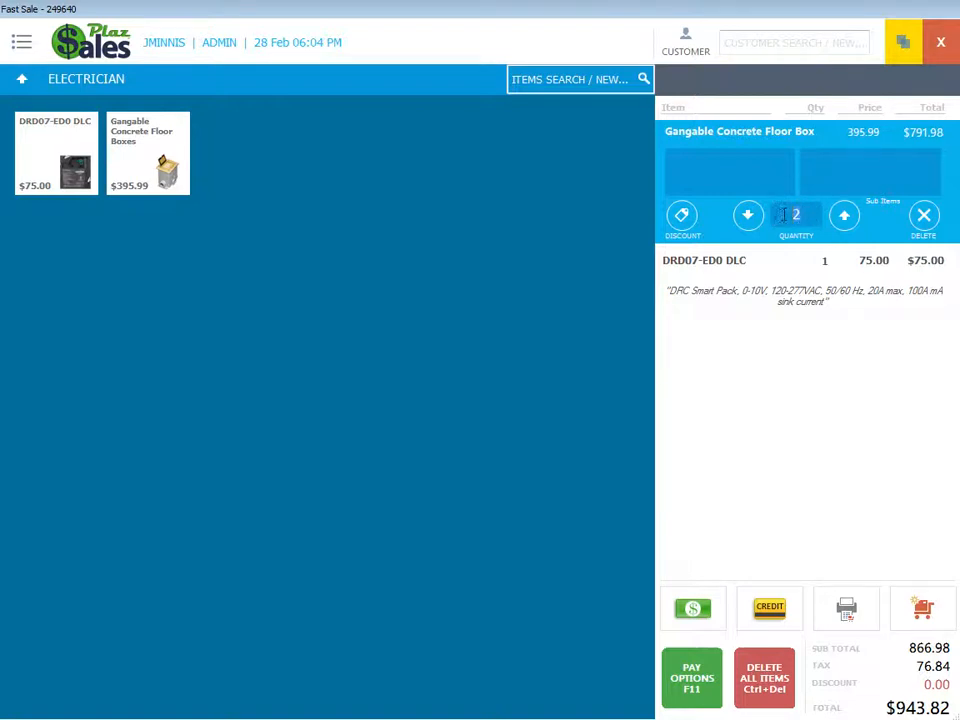
left_click(681, 219)
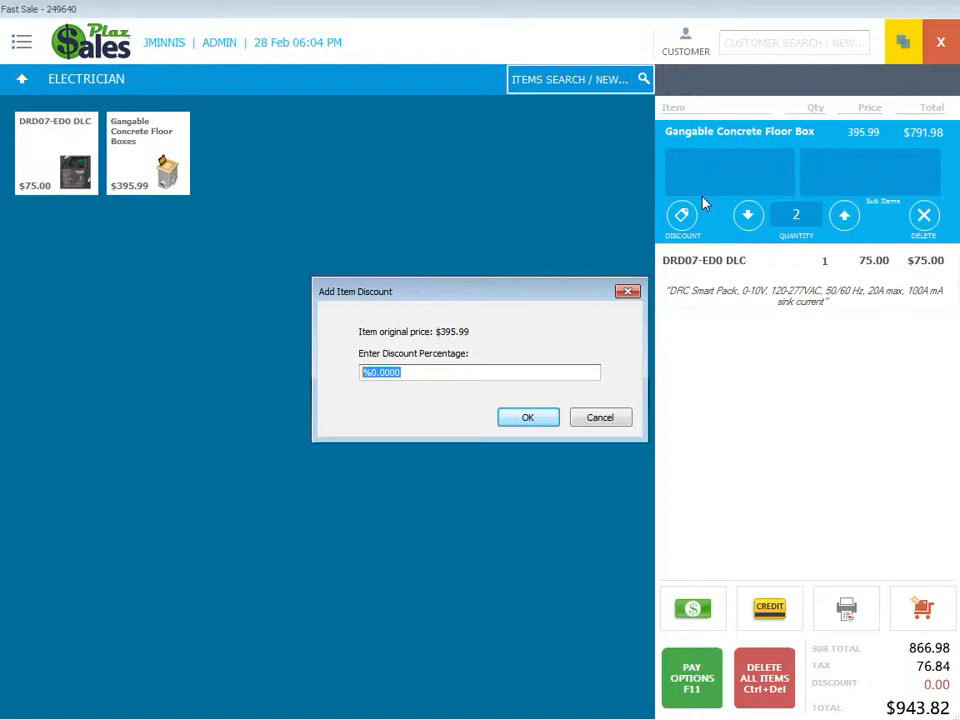
type("25")
key("Return")
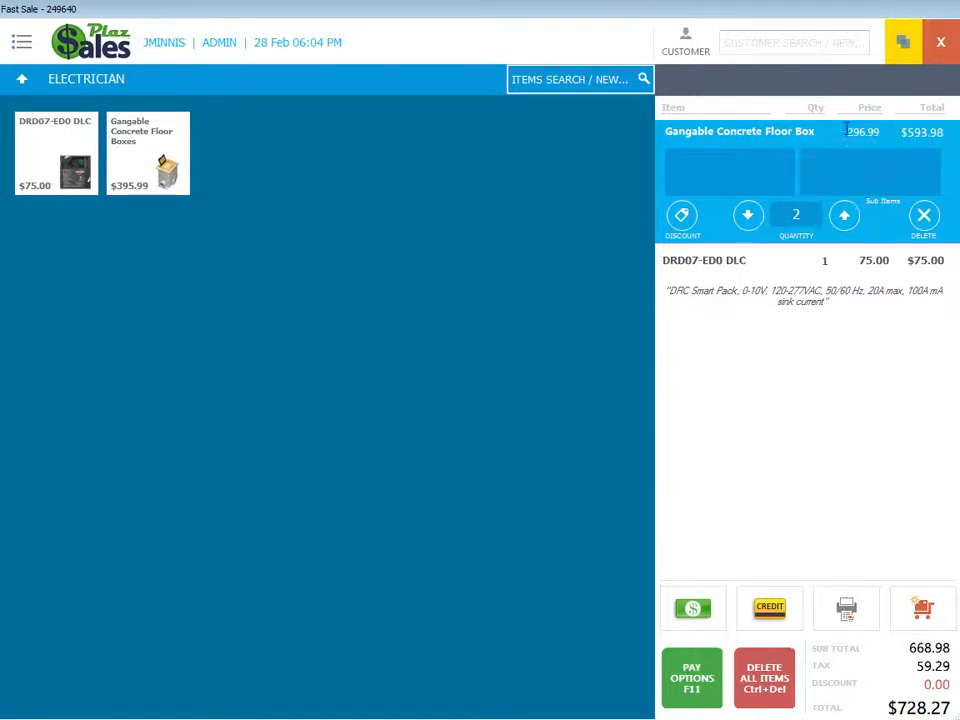
Add the note "employee discount" to the Gangable Concrete Floor Box line
left_click(737, 164)
type("employee discount")
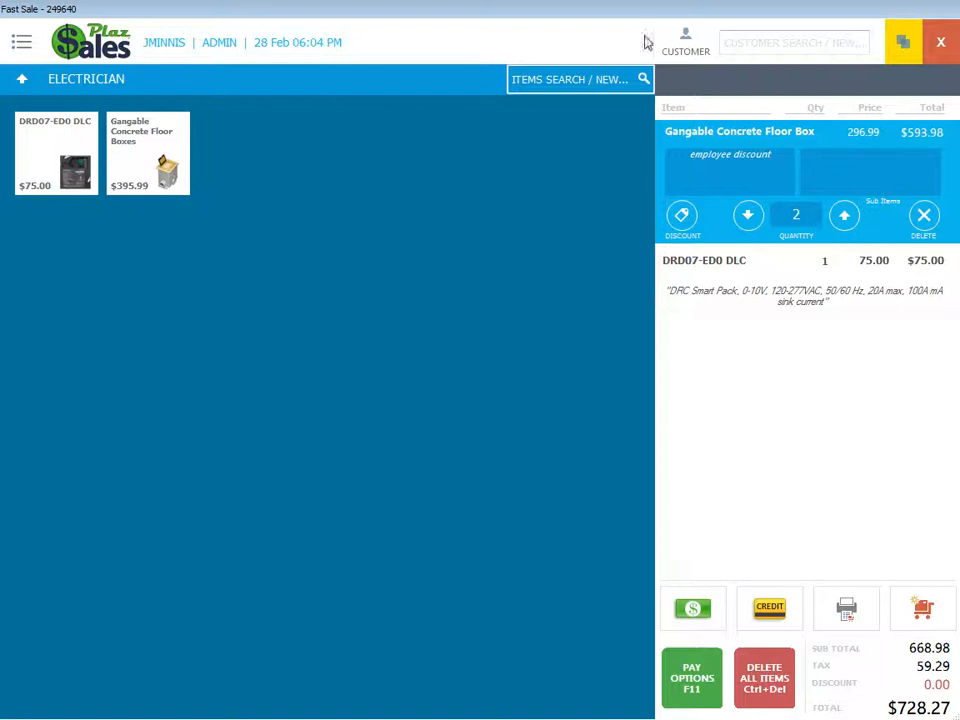
left_click(560, 83)
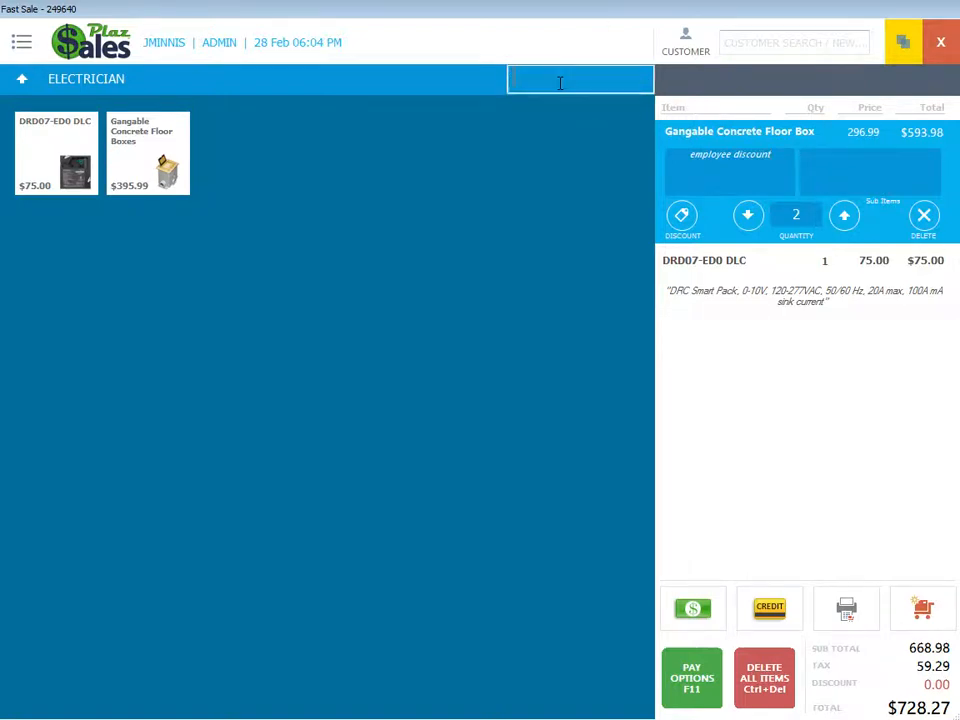
type("discout")
key("BackSpace")
key("BackSpace")
key("BackSpace")
key("BackSpace")
key("BackSpace")
key("BackSpace")
key("BackSpace")
type("discounts")
key("BackSpace")
Search the customers for "Test" and assign the first matching customer to the sale
left_click(769, 43)
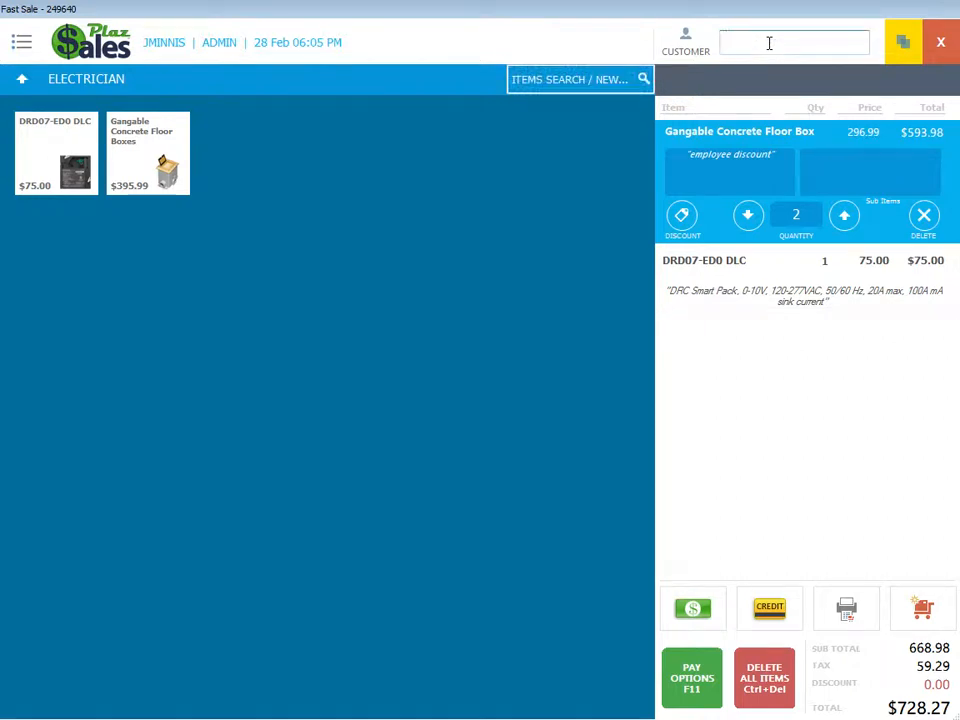
type("Test")
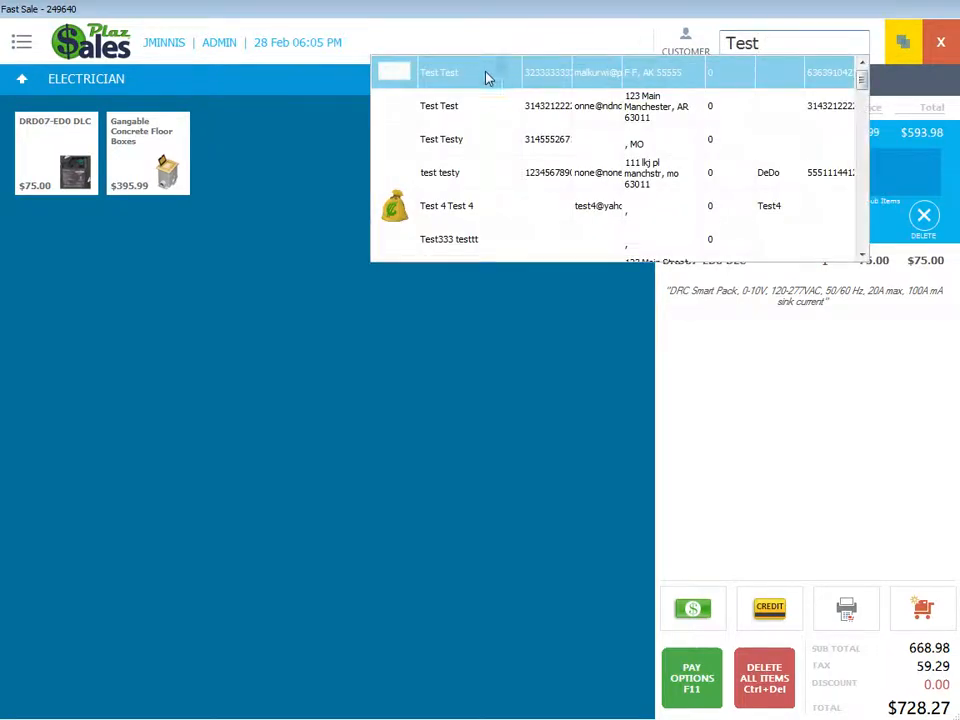
left_click(485, 77)
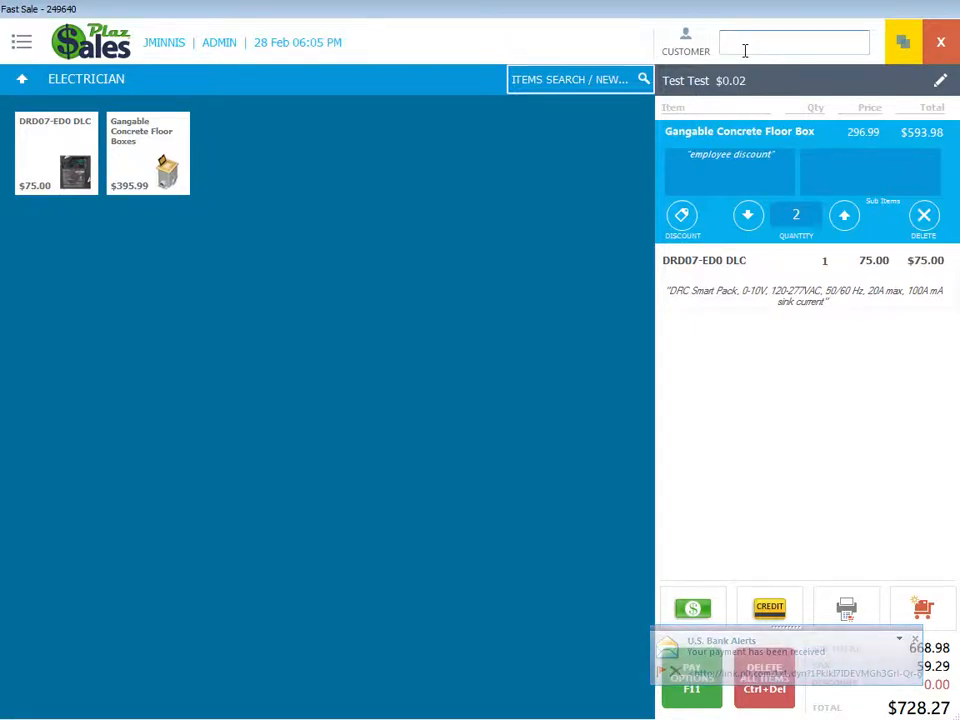
Open the new customer form for an unlisted customer name and cancel it without creating the customer
type("Bob Test2")
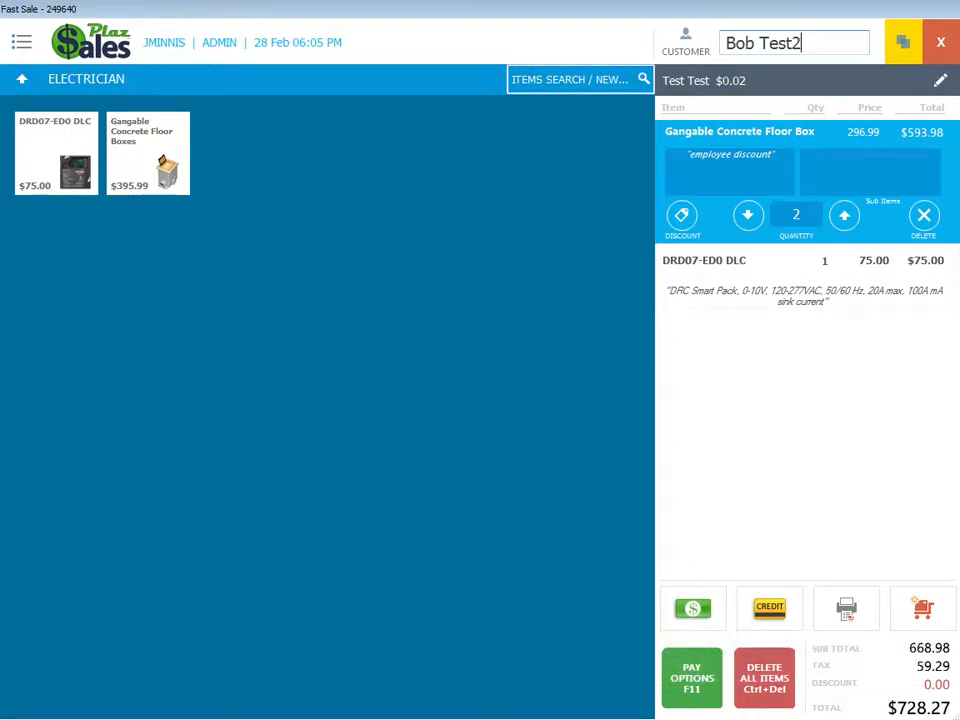
key("Return")
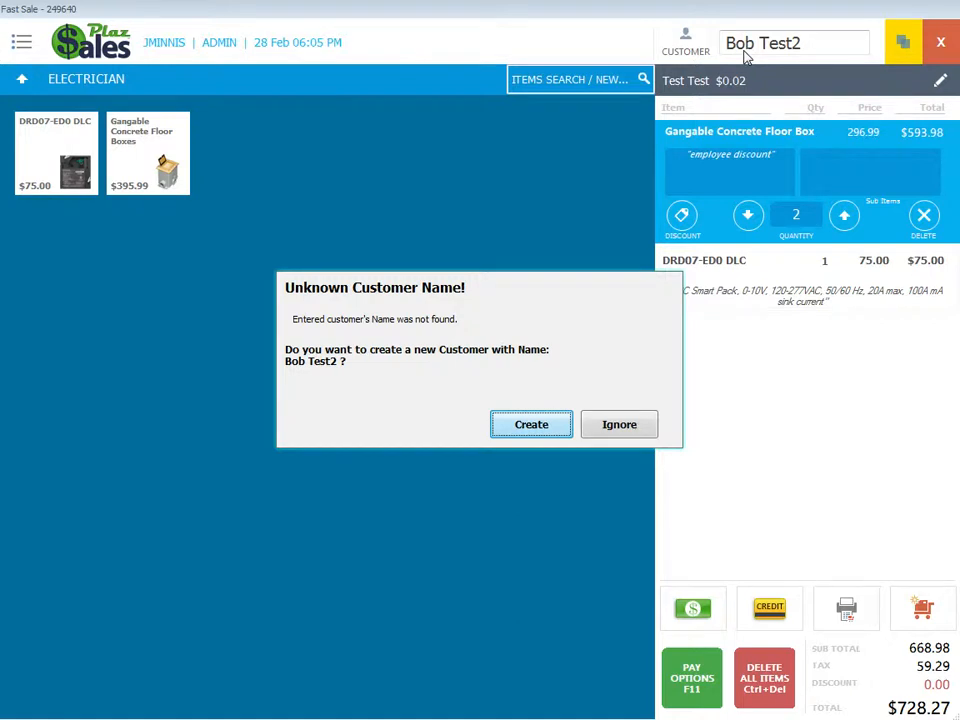
left_click(531, 424)
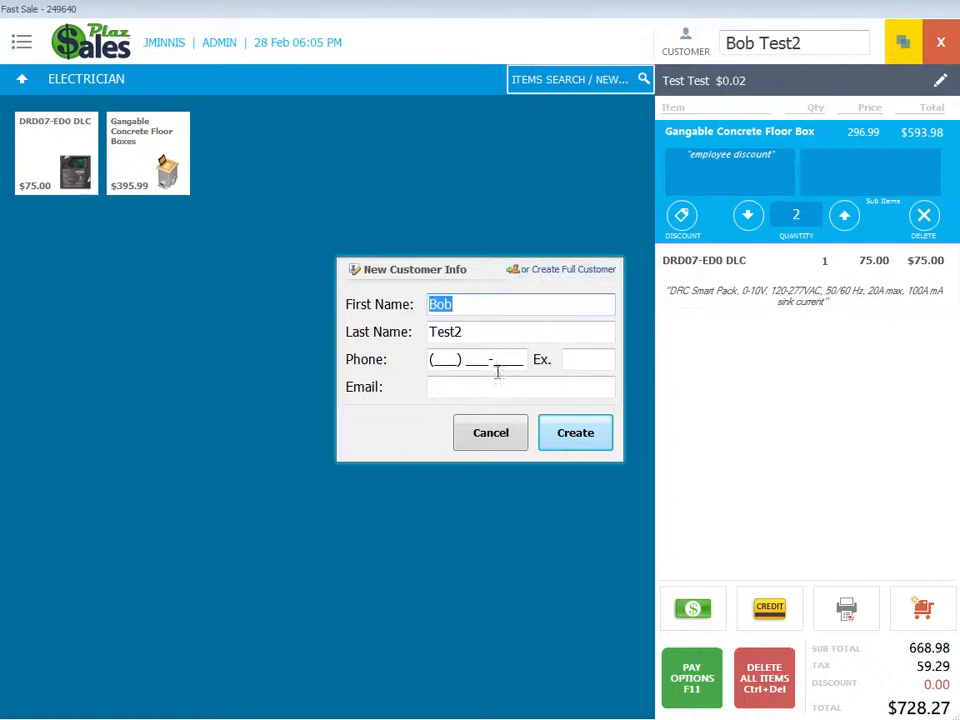
left_click(491, 438)
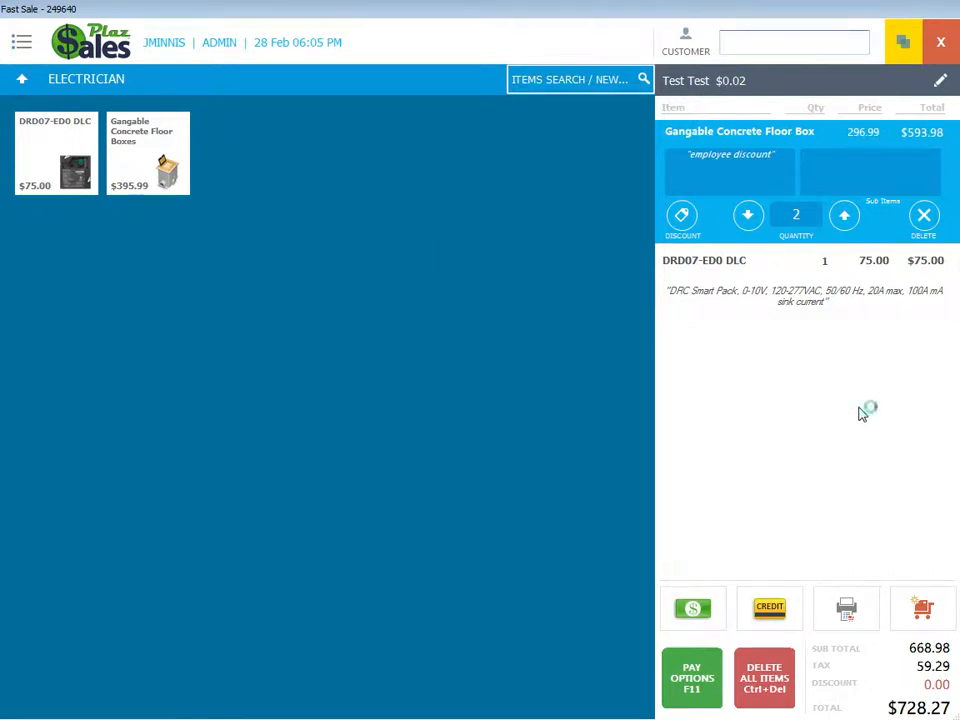
Add the Molded Shoe from the Custom Shoe Store category with Padded Collars and Velco Closures as sub items
left_click(24, 79)
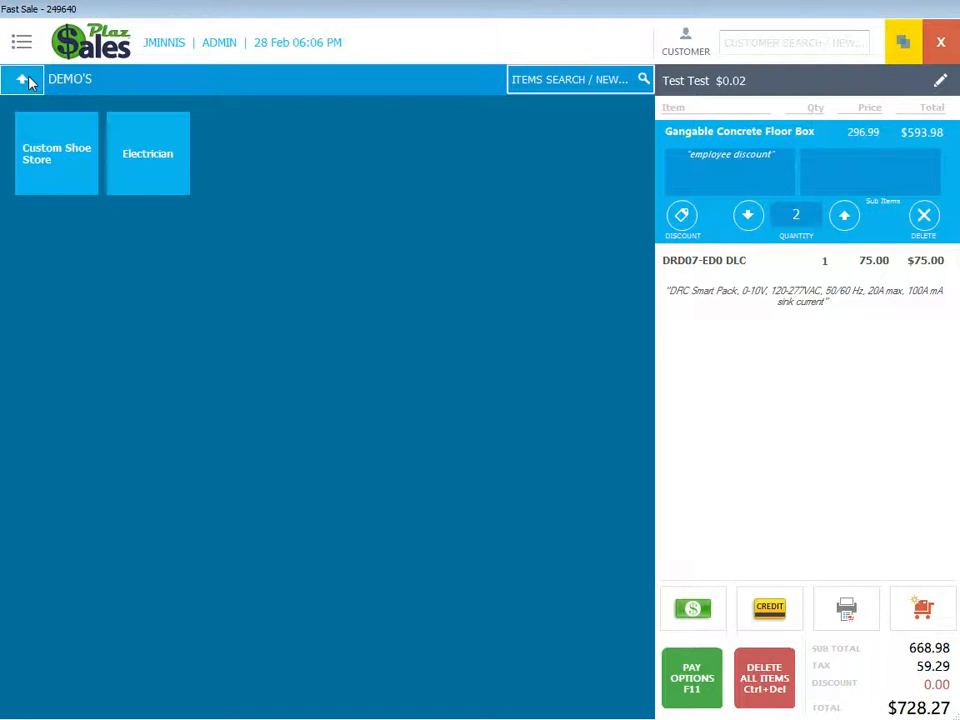
left_click(49, 172)
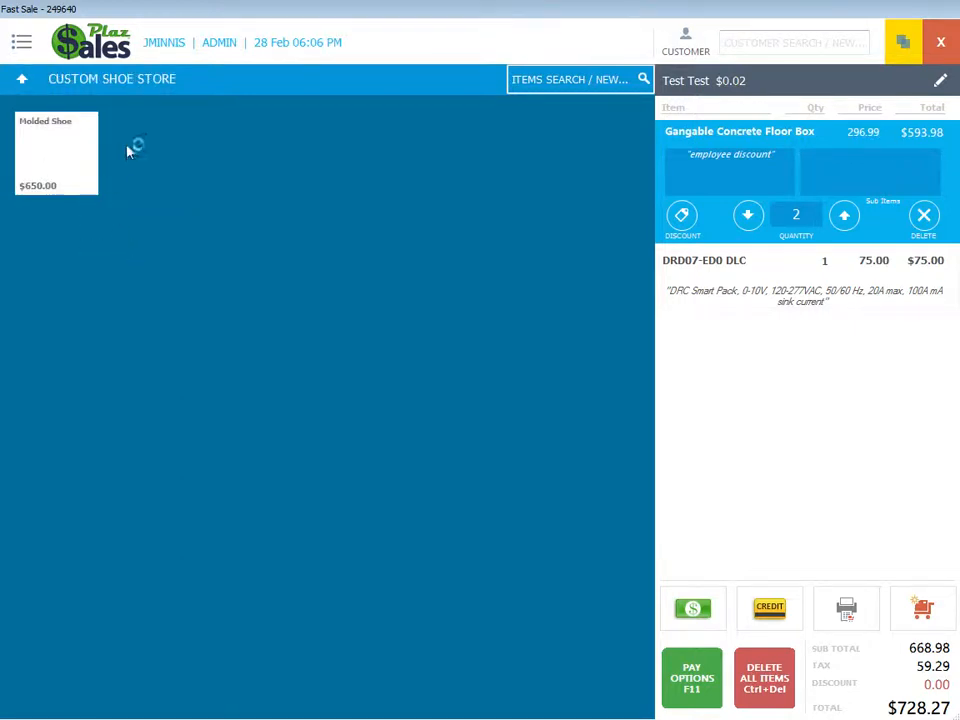
left_click(44, 164)
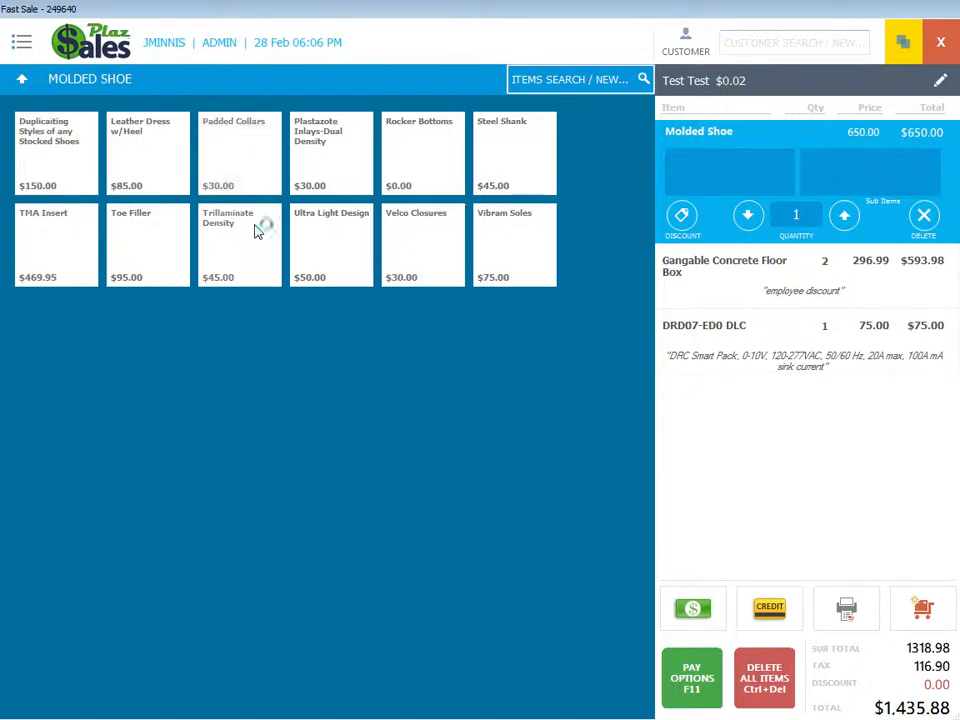
left_click(236, 152)
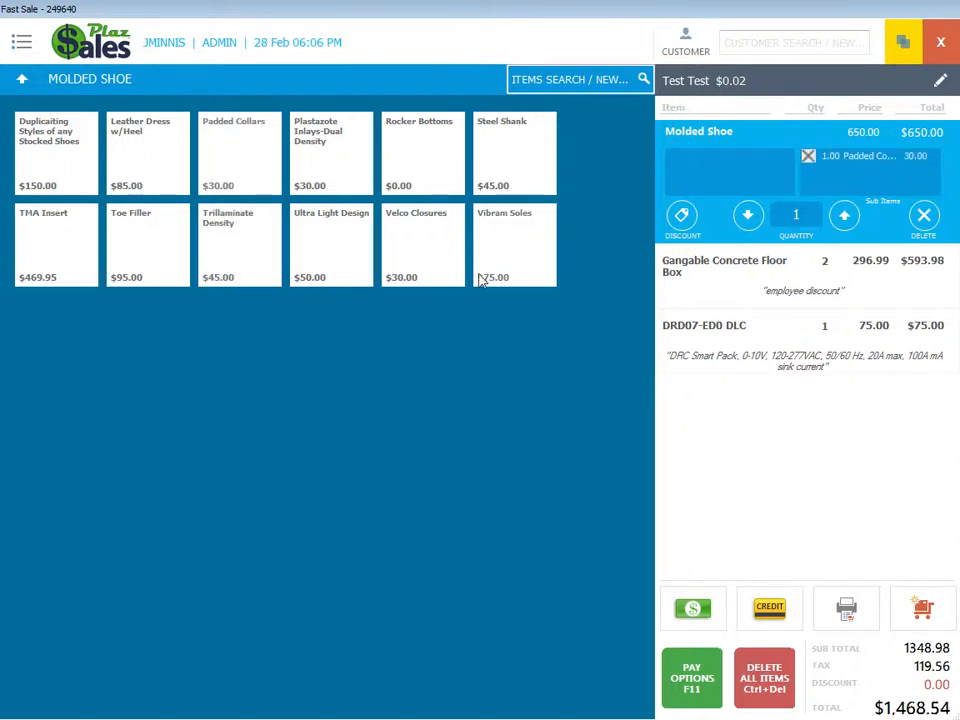
left_click(418, 253)
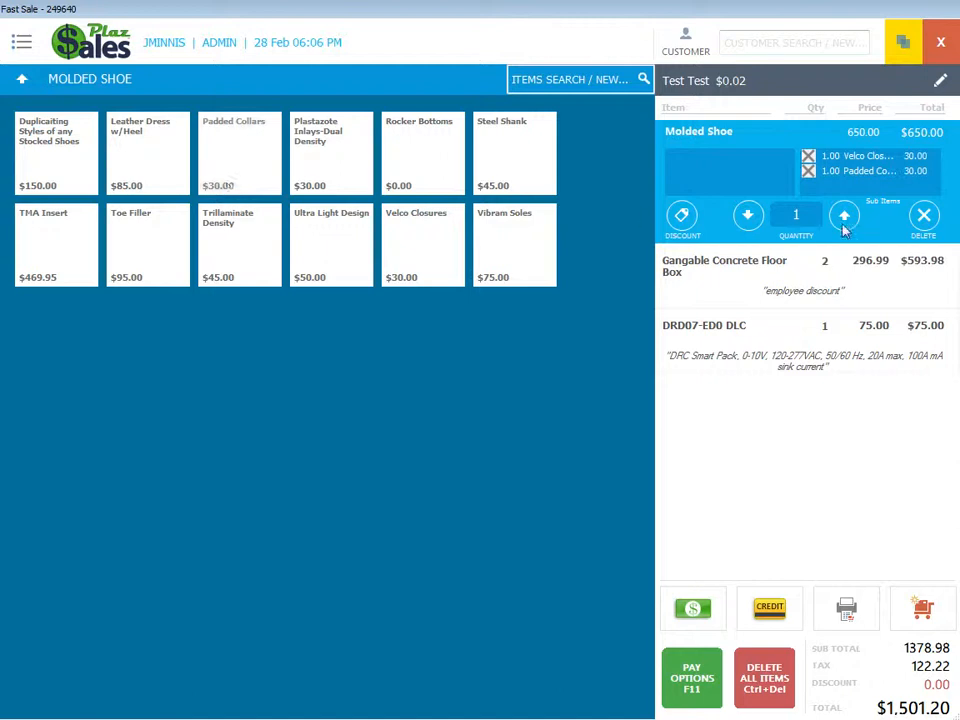
Put the current sale on hold and start a new one
left_click(20, 50)
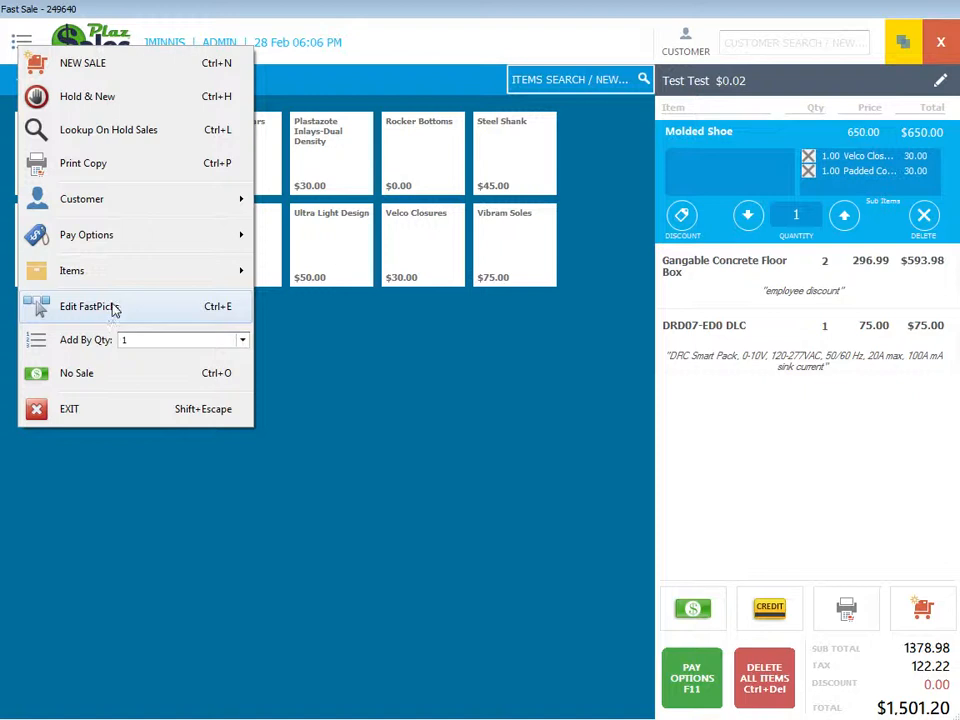
mouse_move(108, 284)
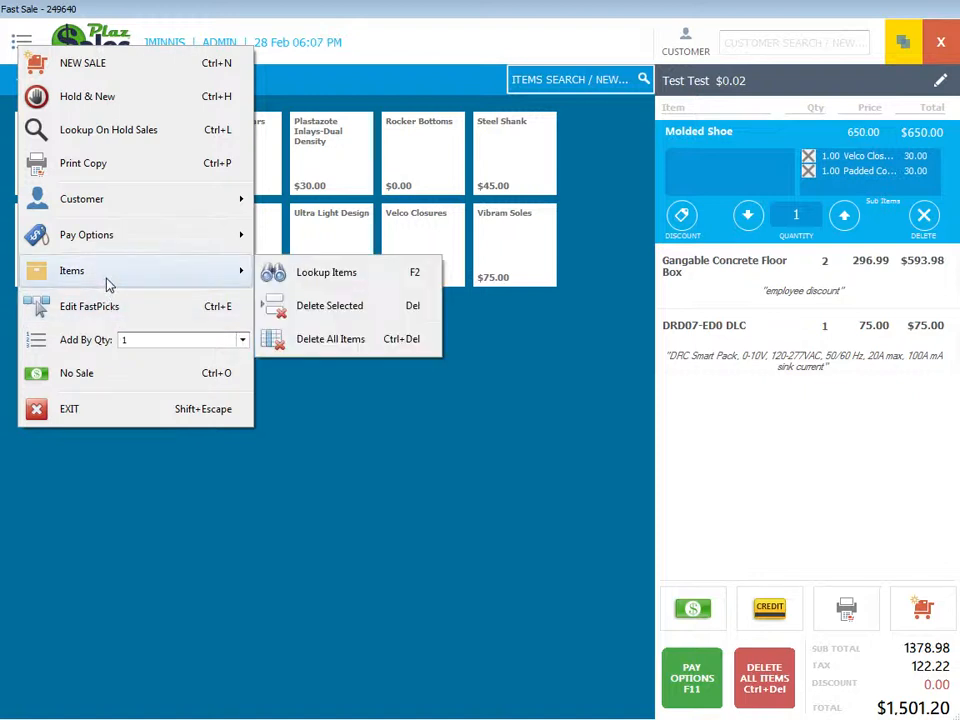
mouse_move(103, 245)
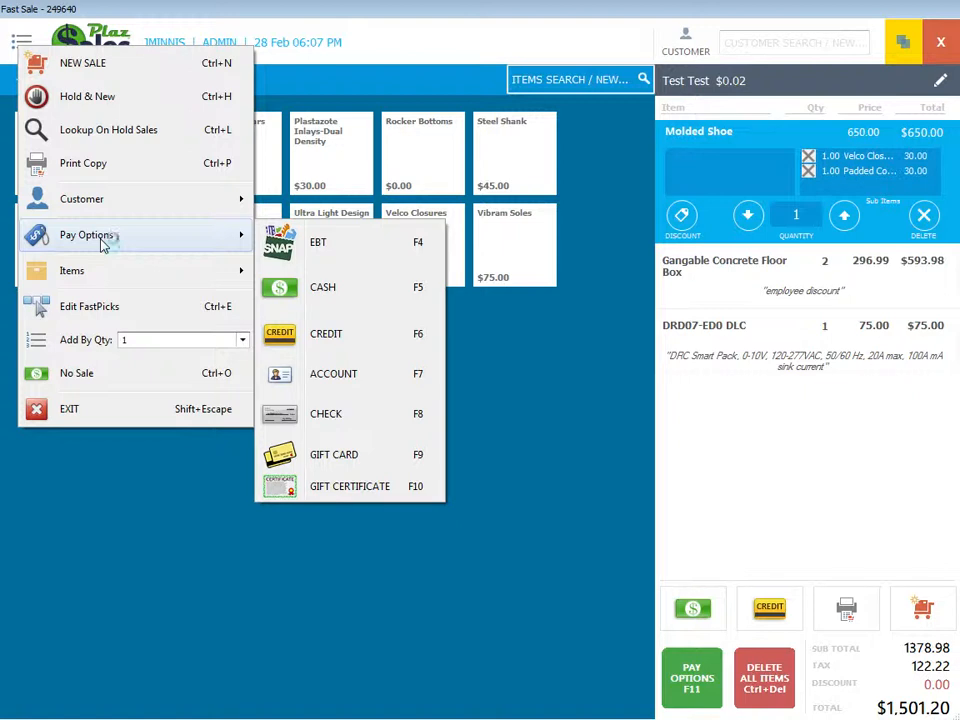
mouse_move(103, 205)
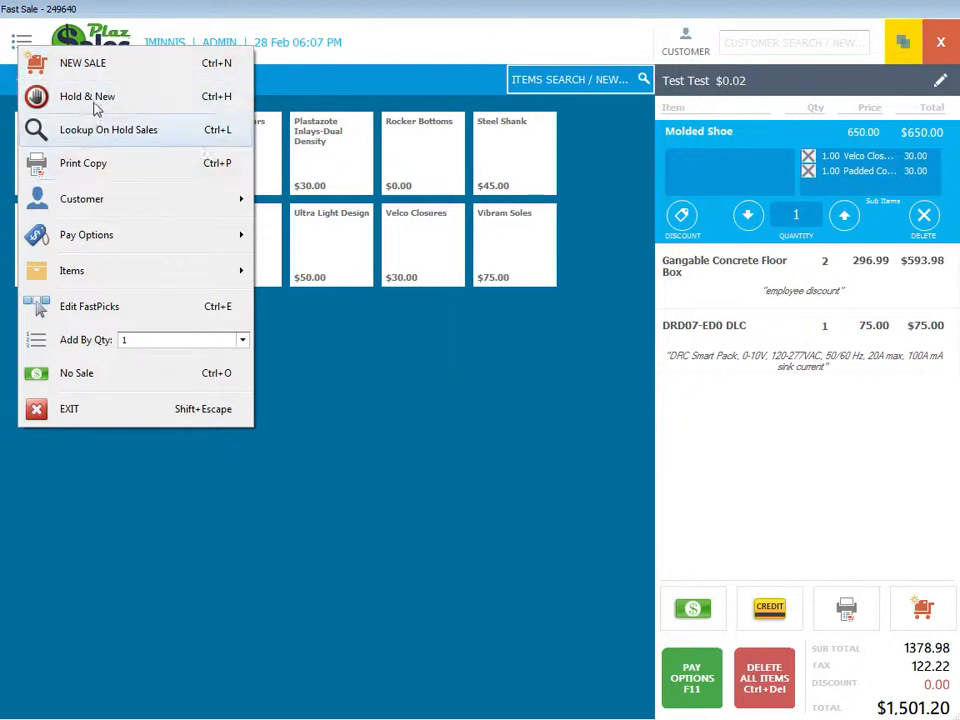
left_click(95, 100)
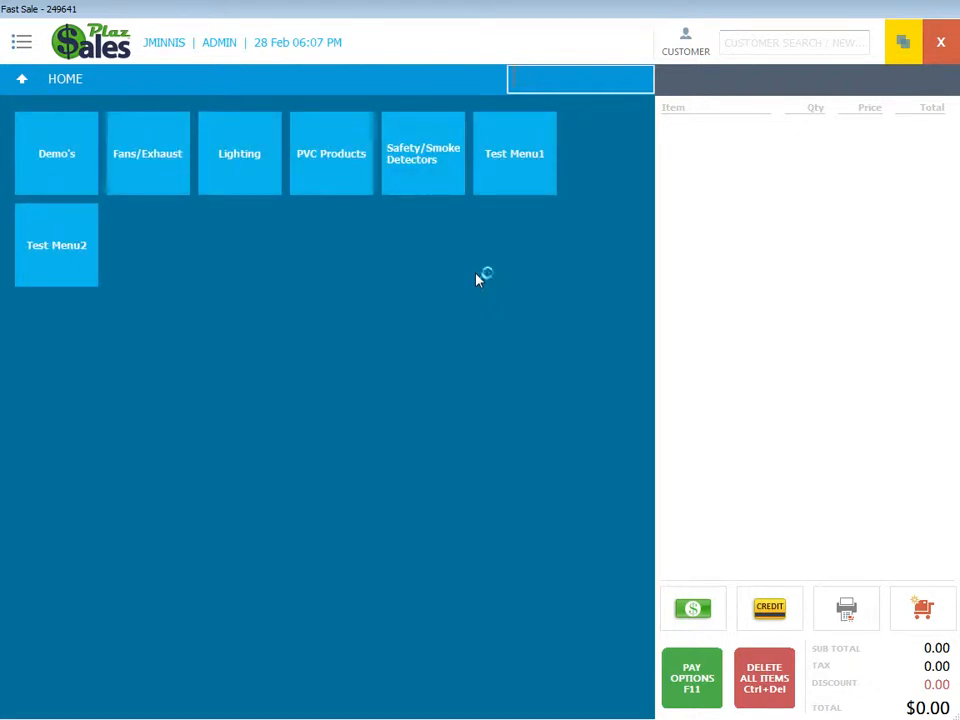
Search the customers for "test", choose the first match and recall that customer's on-hold transaction
left_click(806, 44)
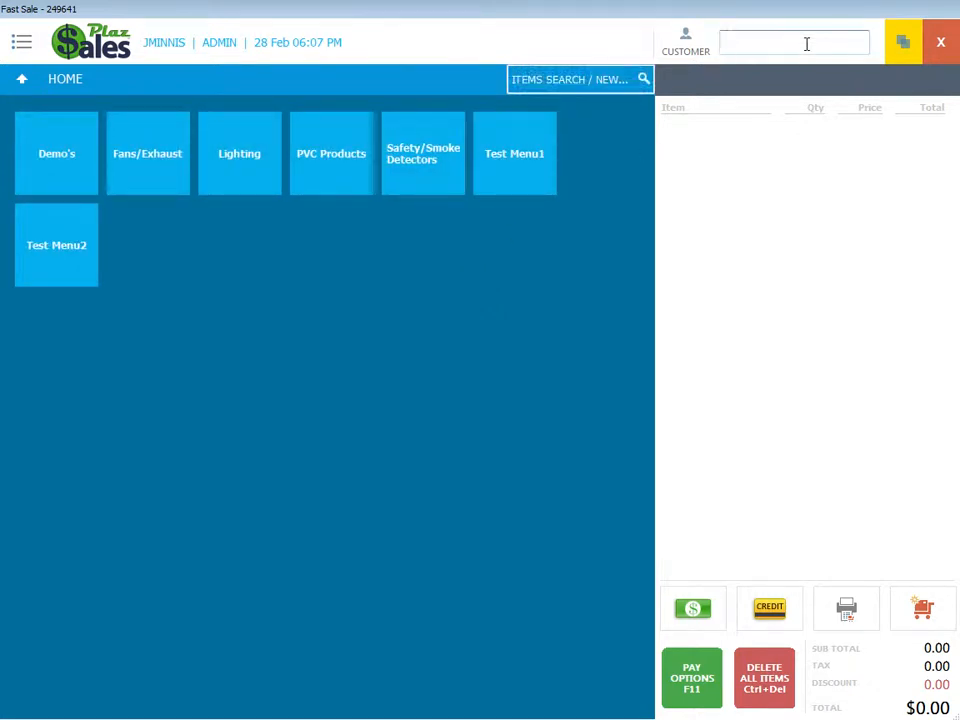
type("test")
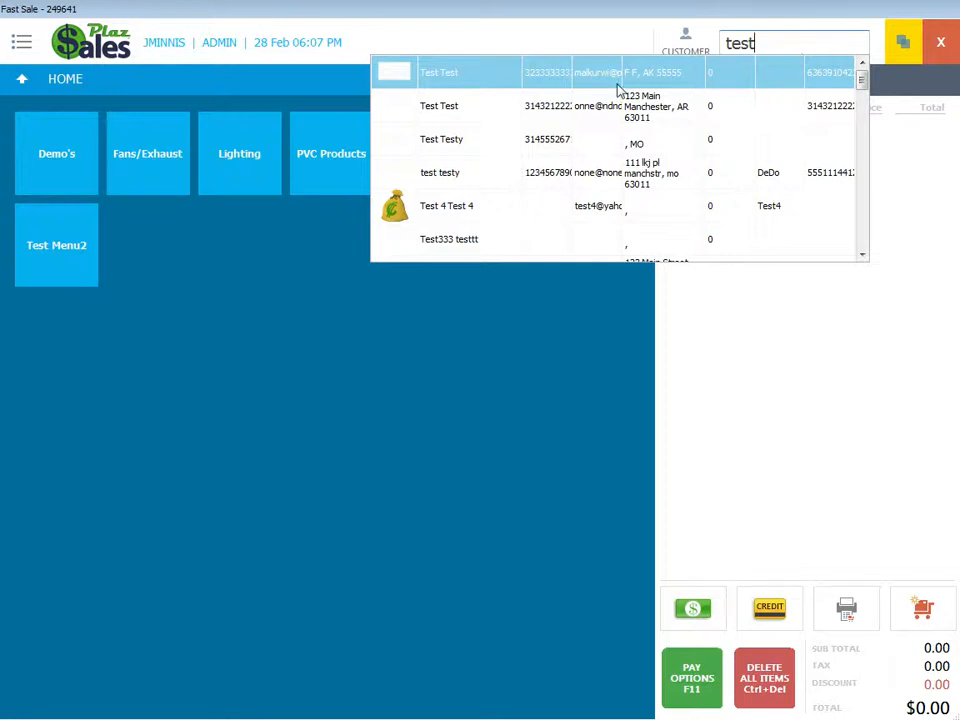
left_click(472, 78)
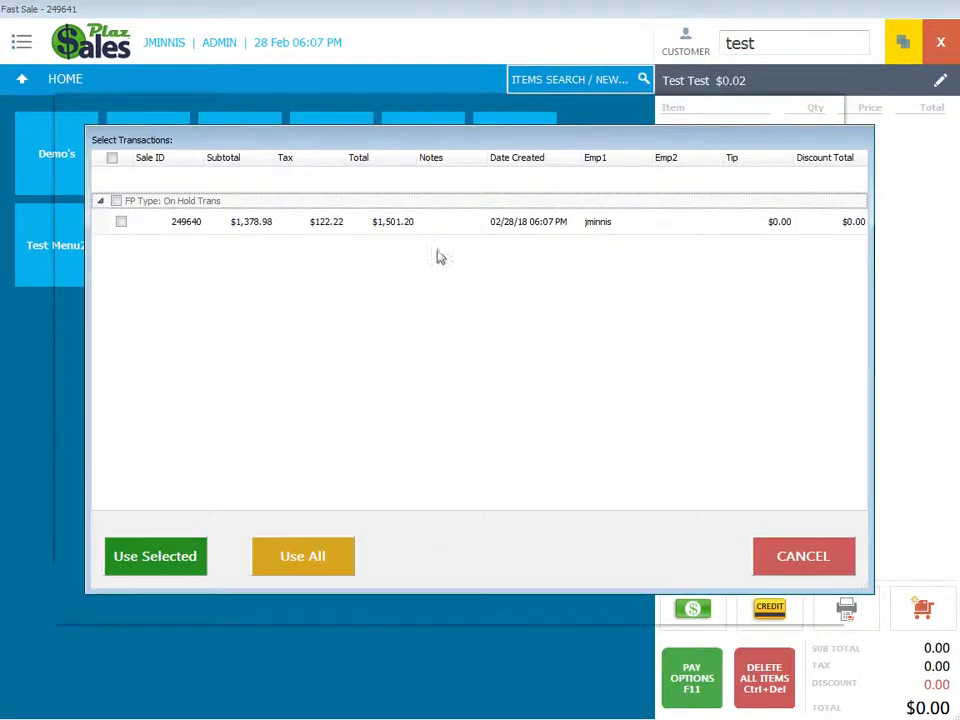
double_click(330, 224)
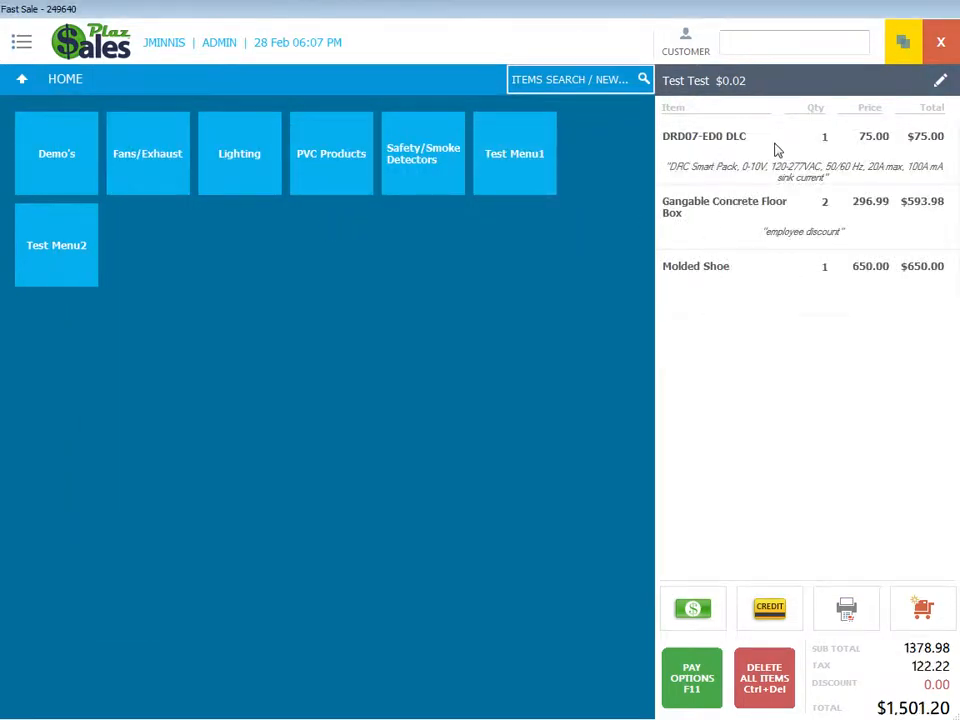
Review the details of the DRD07-ED0 DLC, floor box and Molded Shoe lines in the recalled sale
left_click(703, 150)
left_click(711, 275)
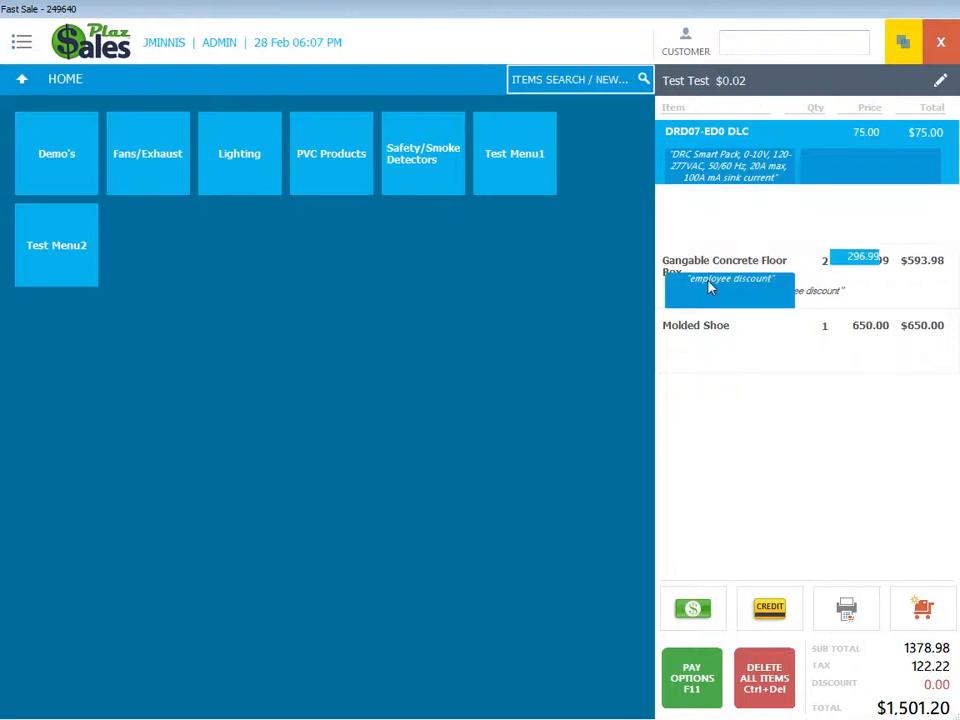
left_click(711, 325)
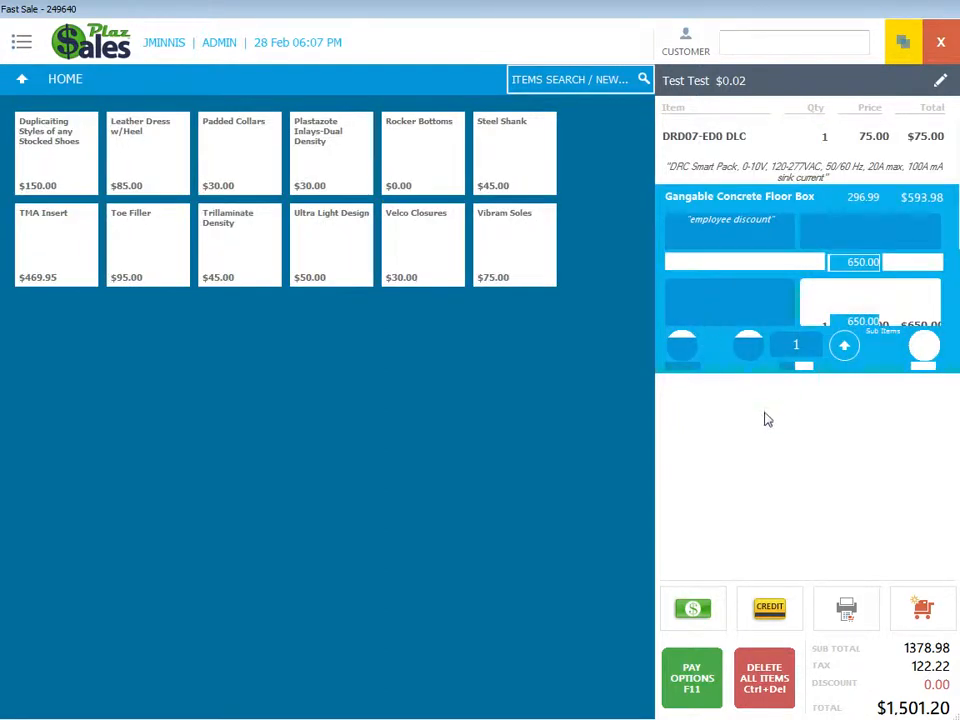
left_click(736, 236)
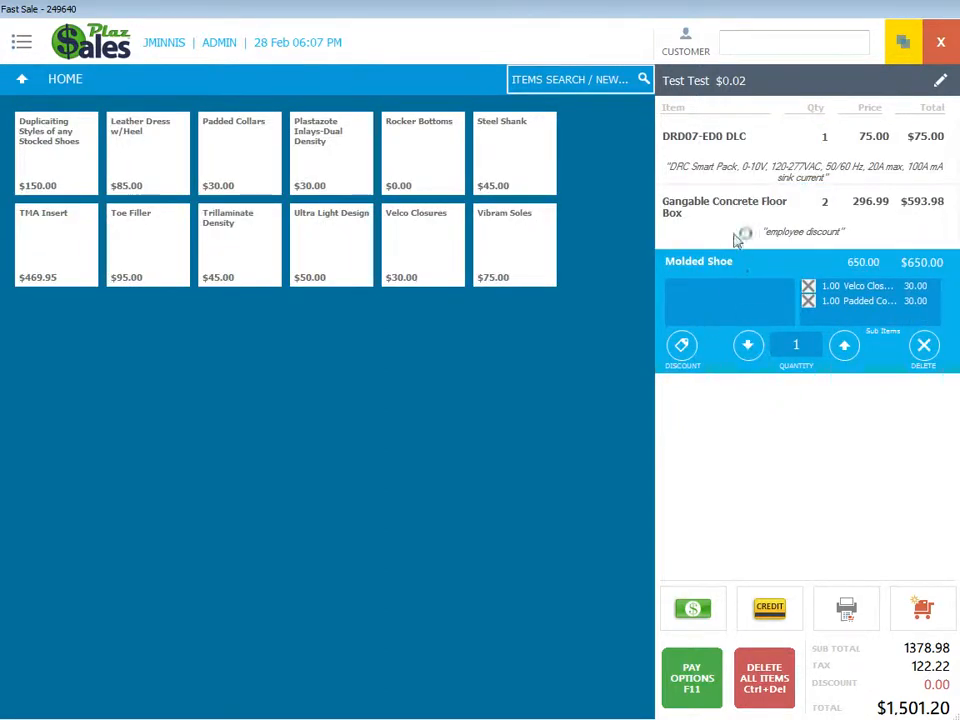
left_click(701, 166)
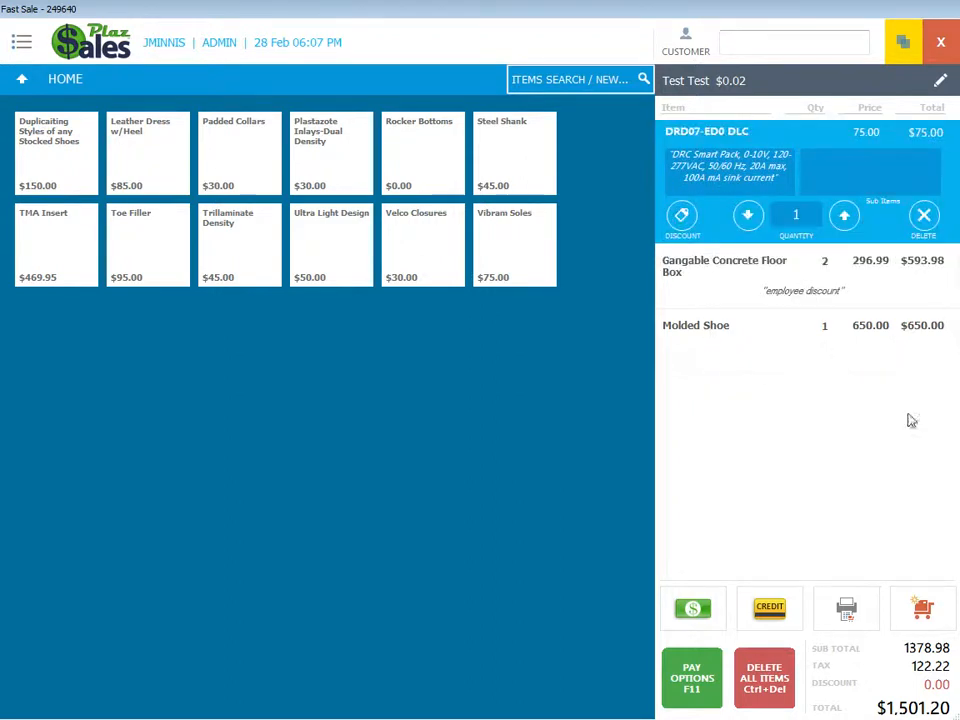
left_click(846, 610)
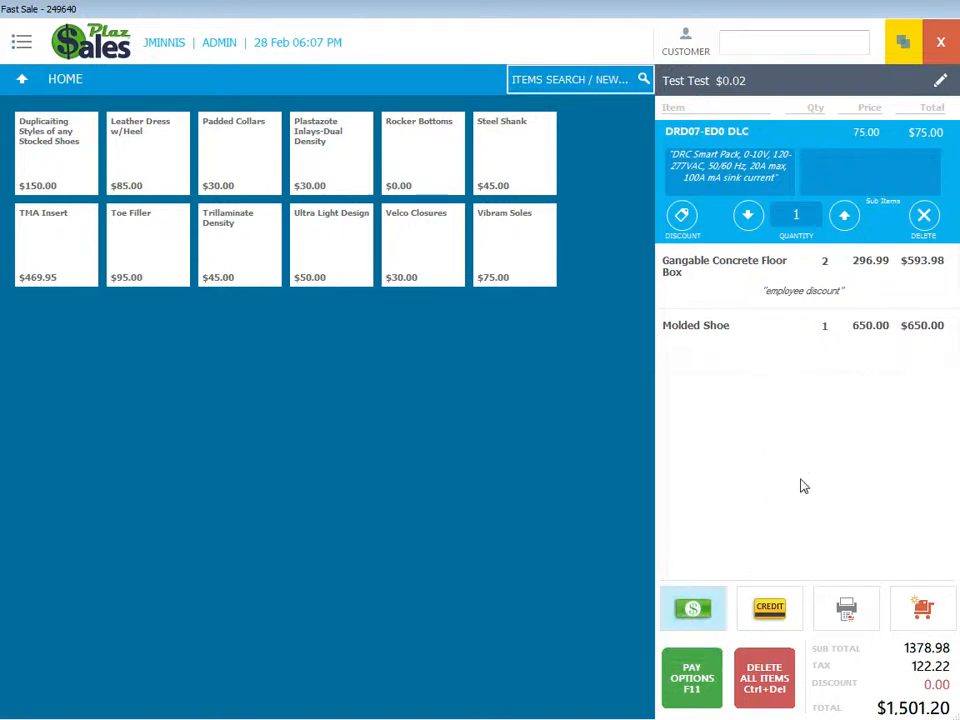
Review the cash amount options and the available payment types for the recalled sale, and close them without paying
left_click(676, 605)
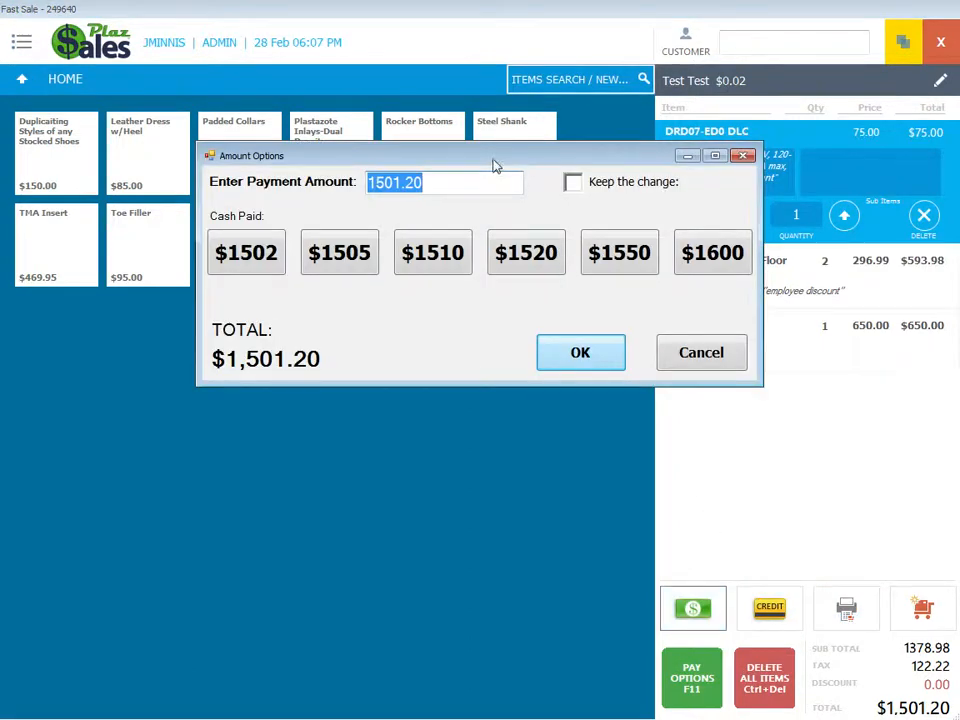
left_click_drag(493, 161, 550, 189)
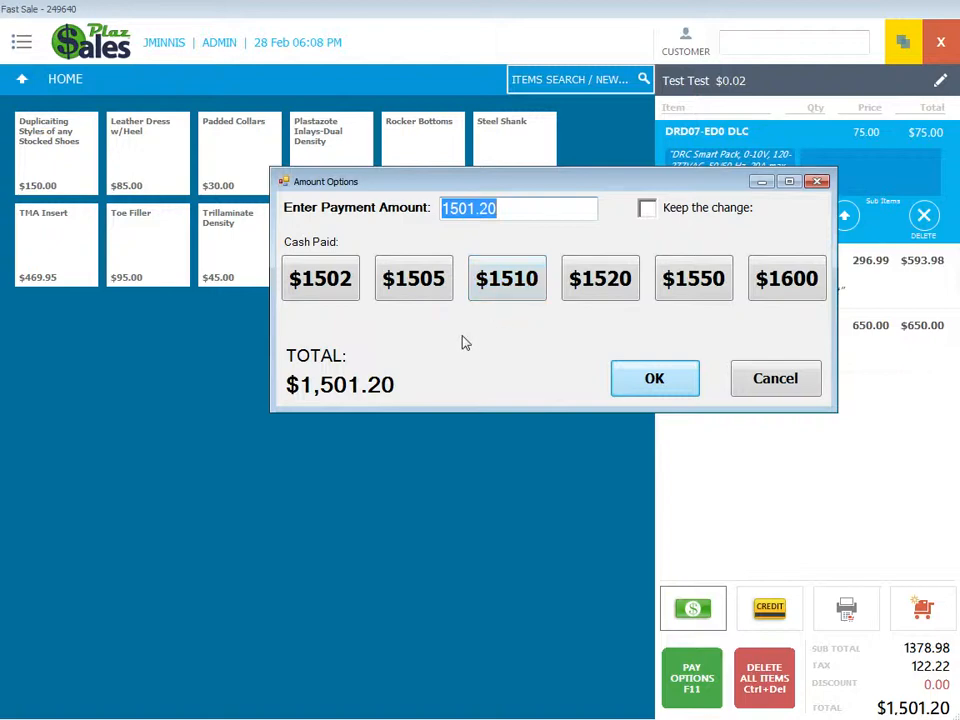
left_click(755, 385)
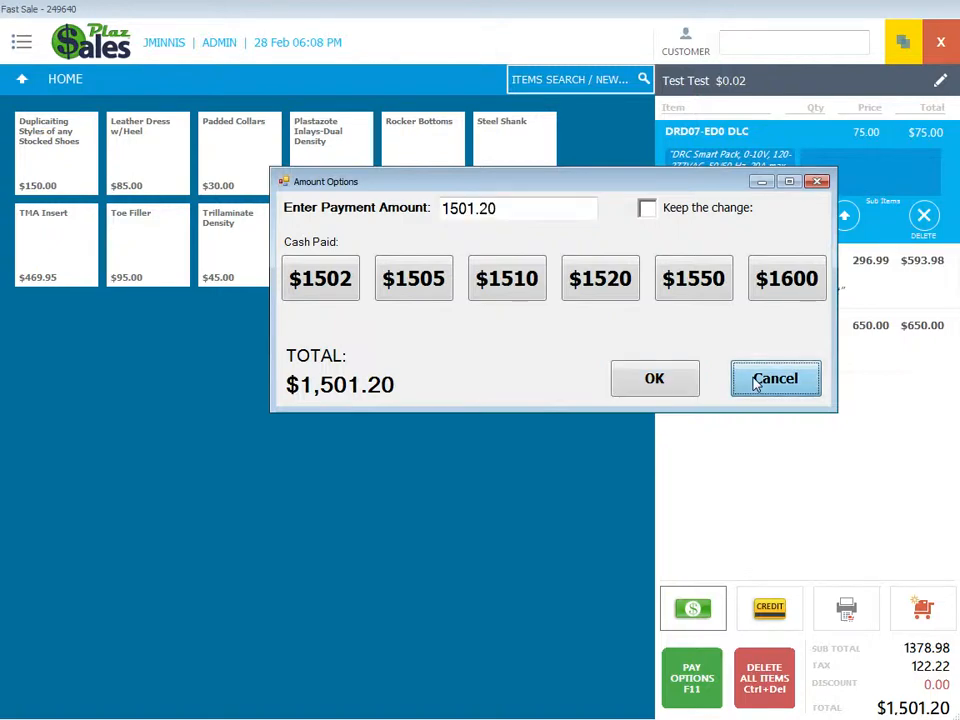
left_click(755, 385)
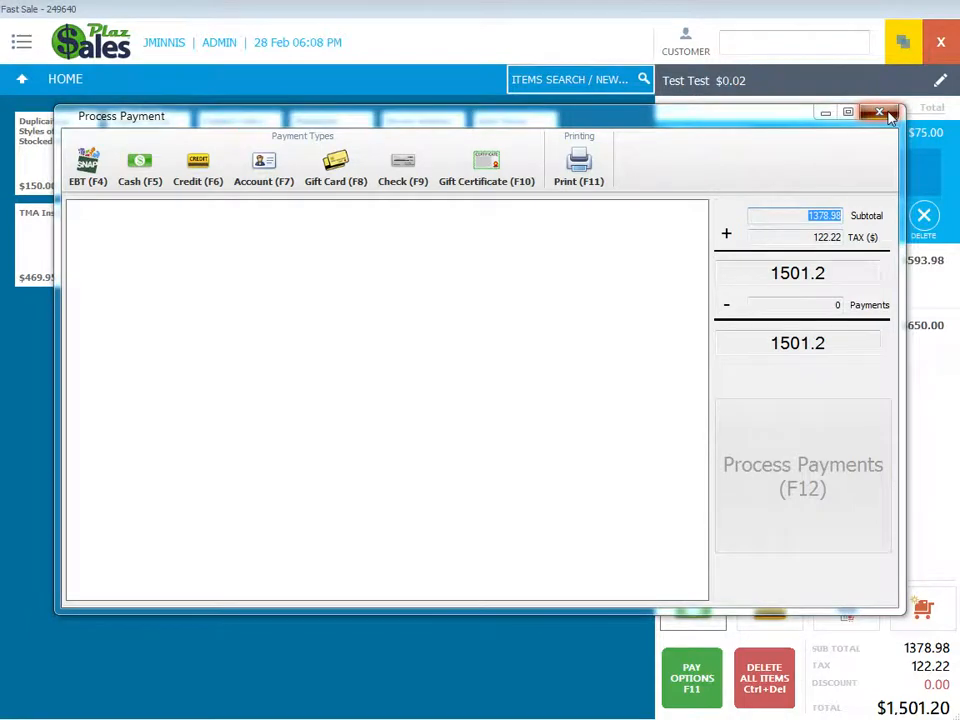
left_click(889, 115)
Exit the fast sale screen and discard the current sale
left_click(938, 55)
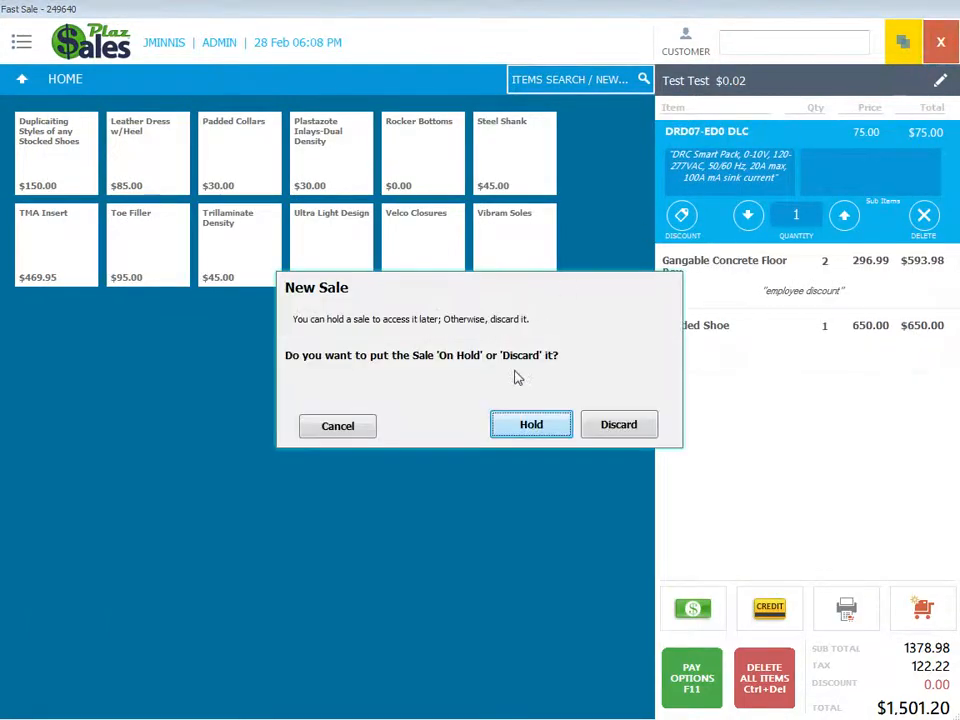
left_click(620, 425)
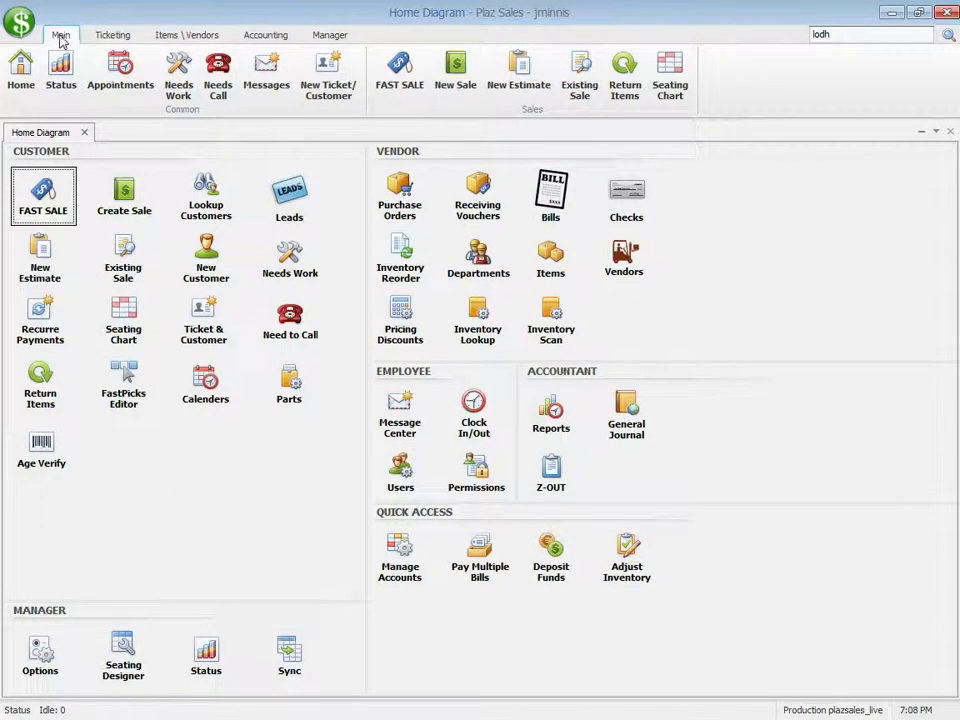
Search the existing sales for "test"
left_click(583, 72)
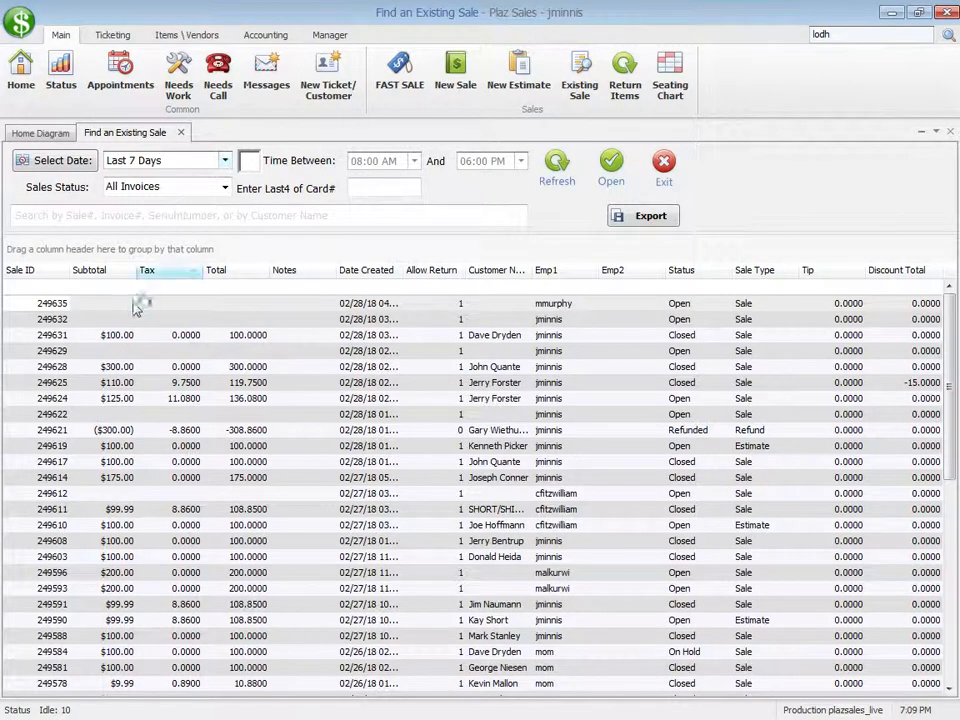
left_click(123, 213)
type("test")
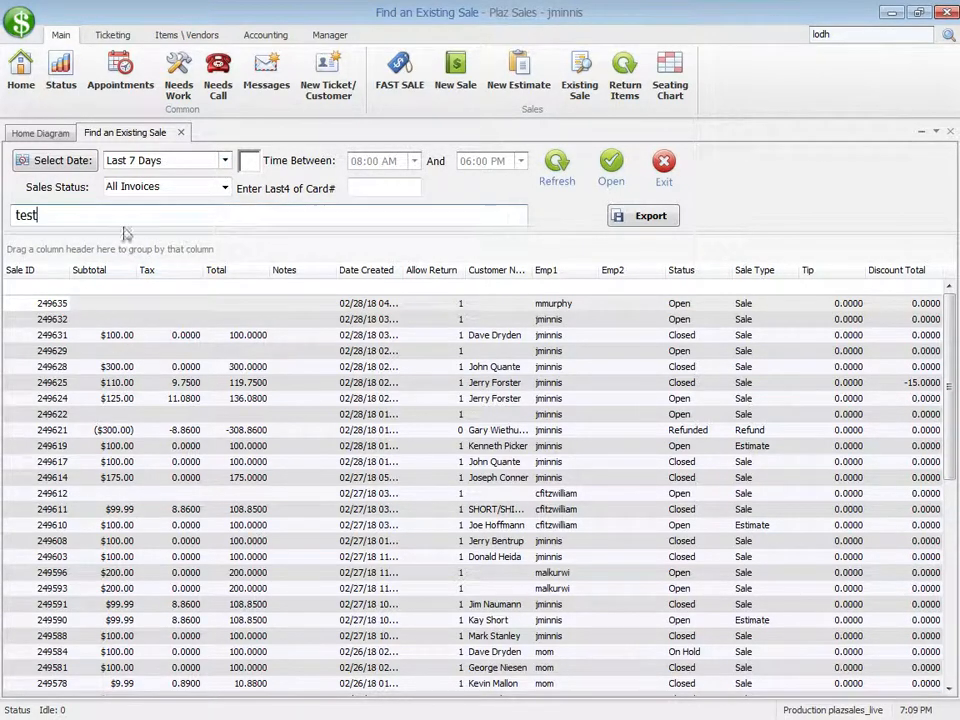
key("Return")
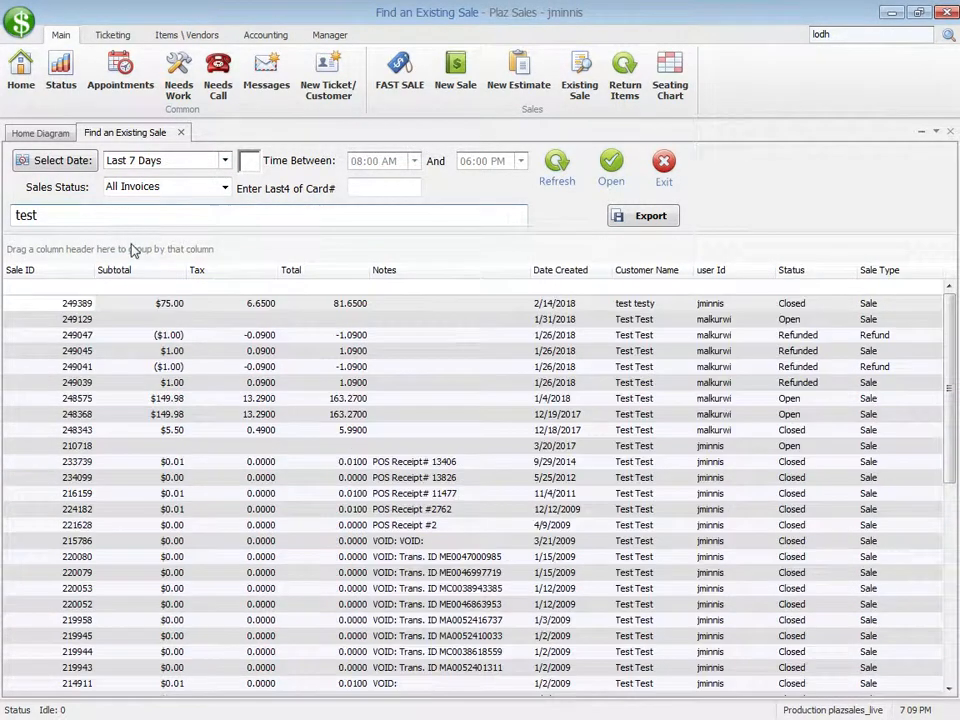
View the payments of the -1.09 refund dated 1/26/2018, process its refund and close the sale
left_click(255, 308)
double_click(255, 321)
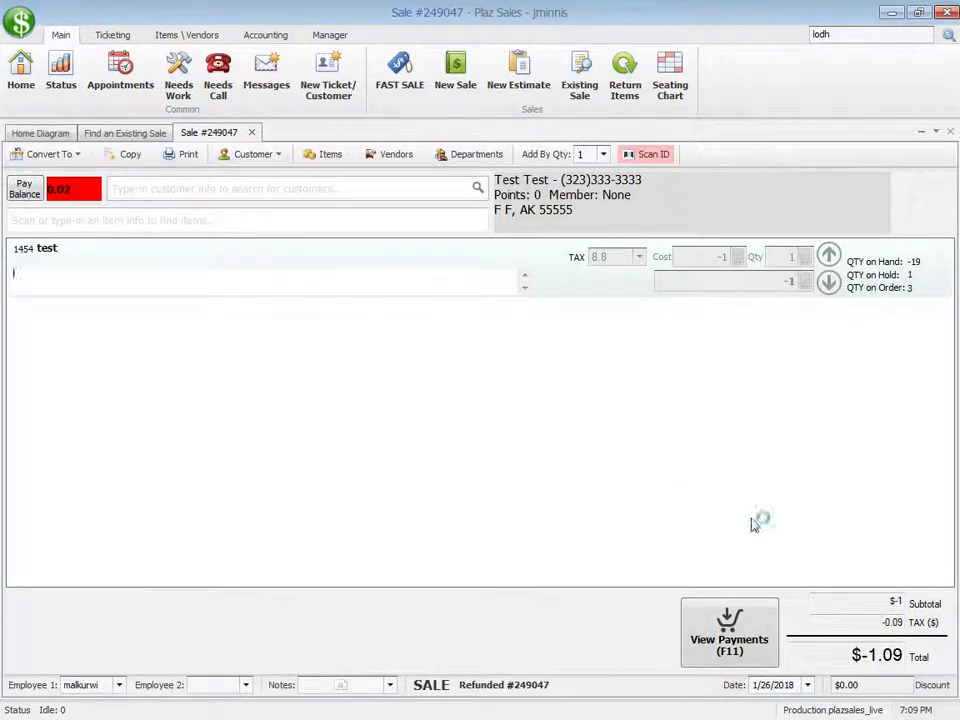
left_click(752, 632)
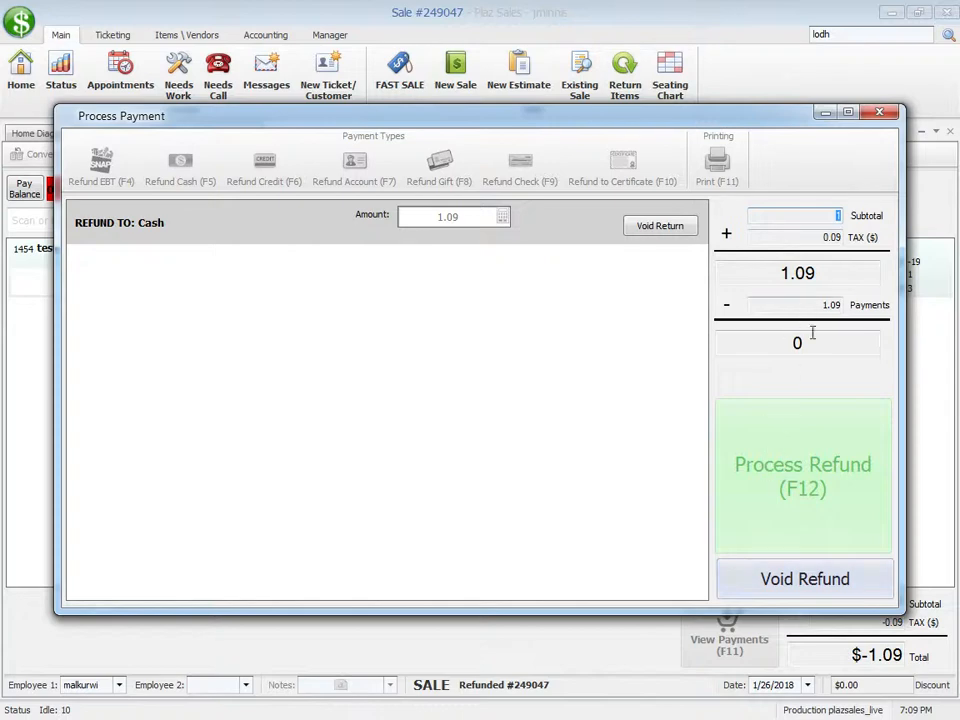
left_click(800, 468)
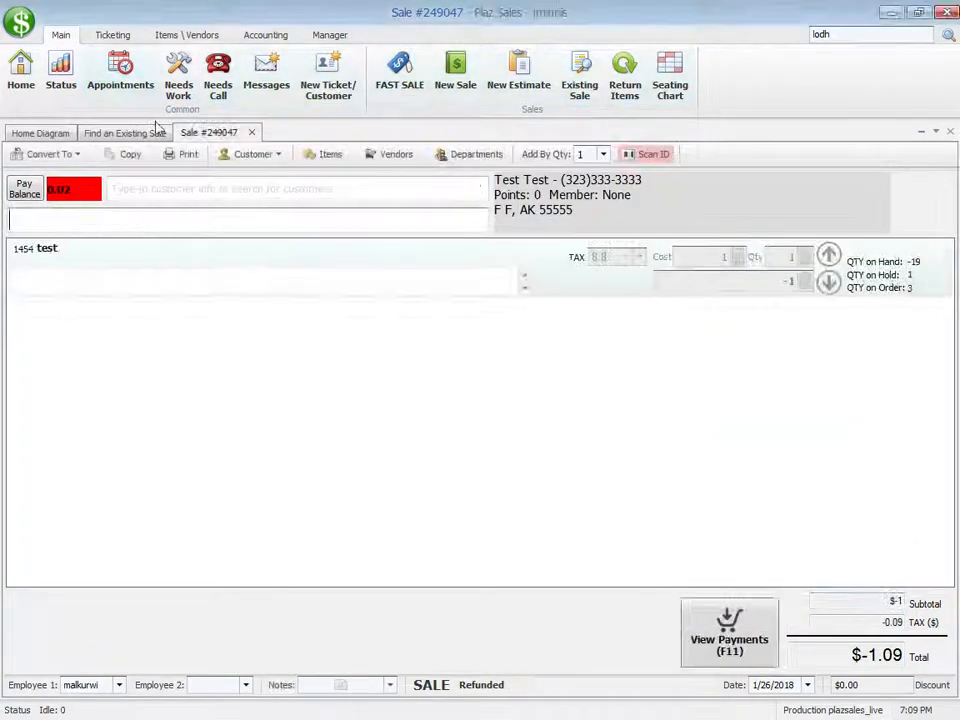
left_click(252, 133)
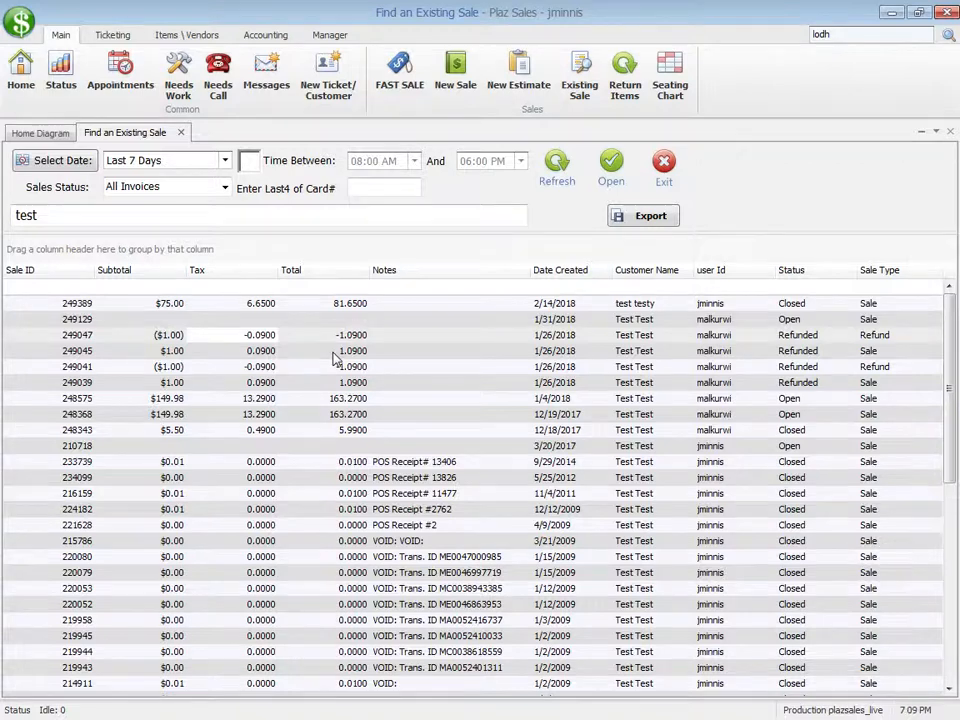
Open the closed 5.99 sale from December 18, 2017 and return its Combo #1 item
left_click(776, 402)
double_click(590, 430)
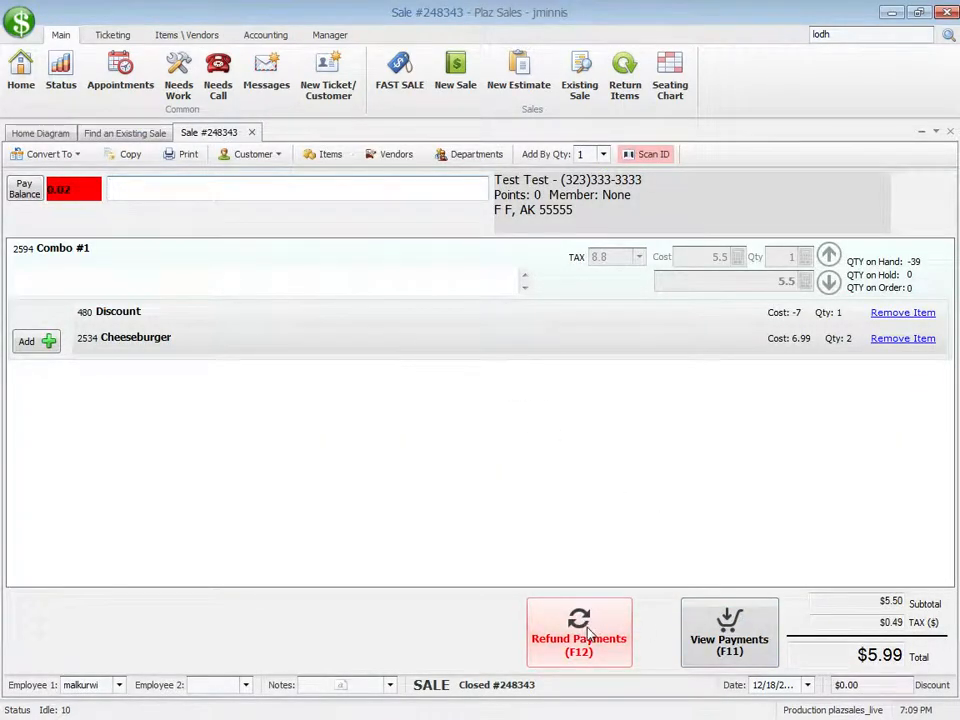
left_click(572, 646)
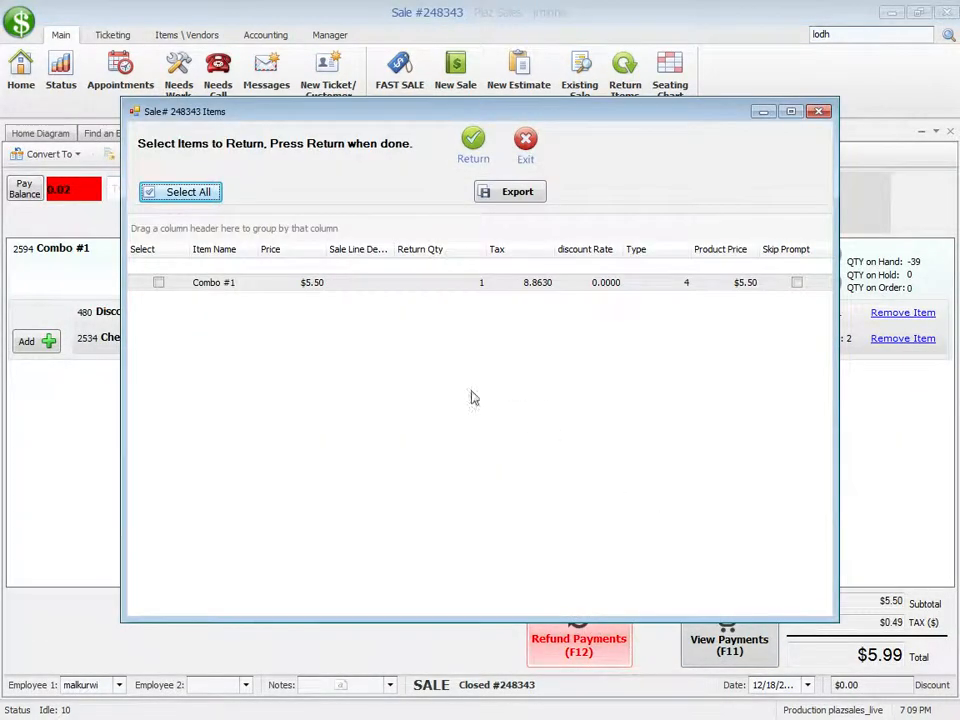
left_click(162, 284)
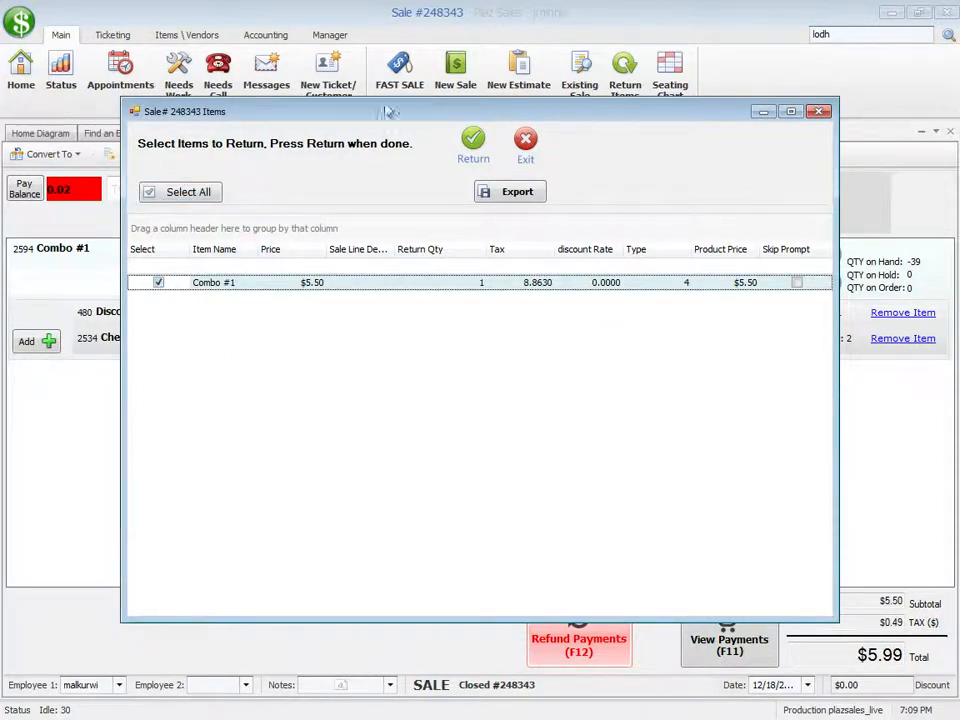
left_click_drag(373, 116, 403, 97)
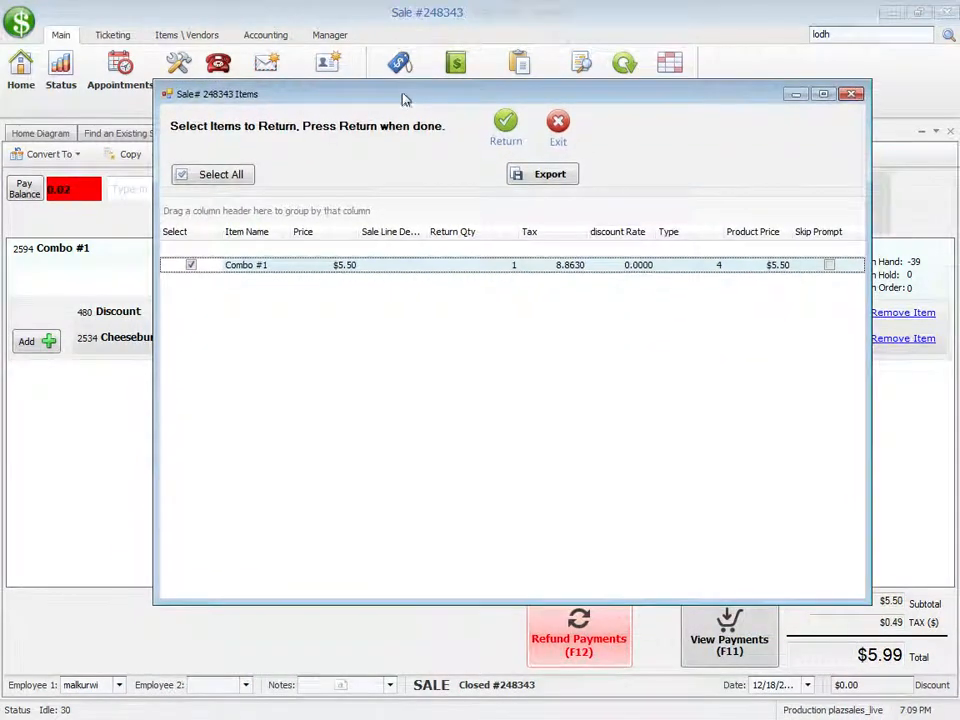
left_click(505, 128)
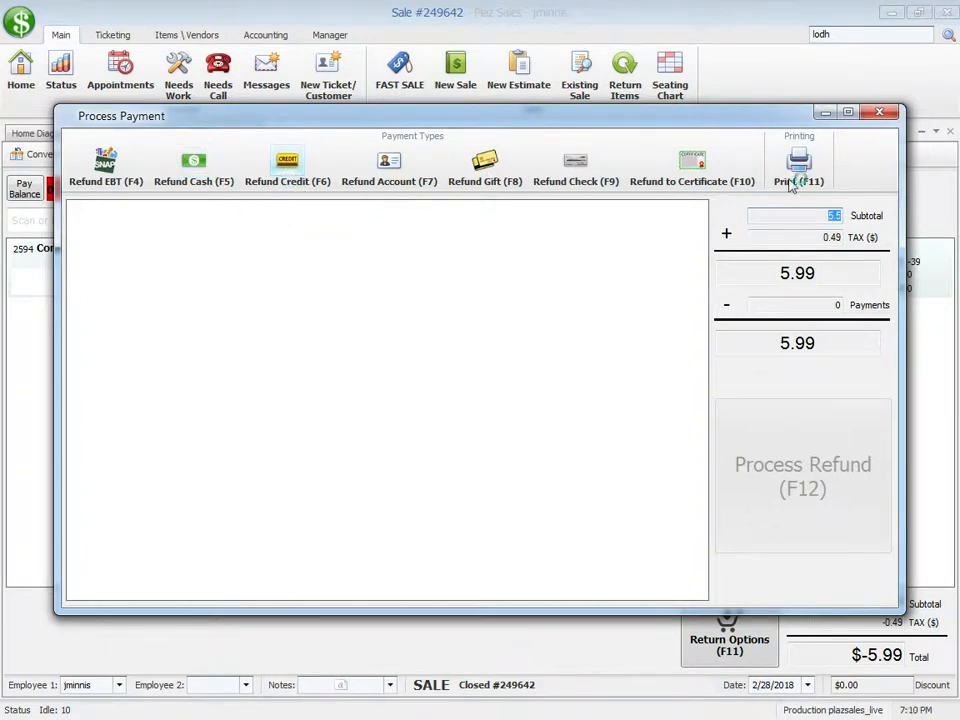
Close the refund payment window without choosing a refund type, along with the return sale and the existing sales list
left_click(879, 114)
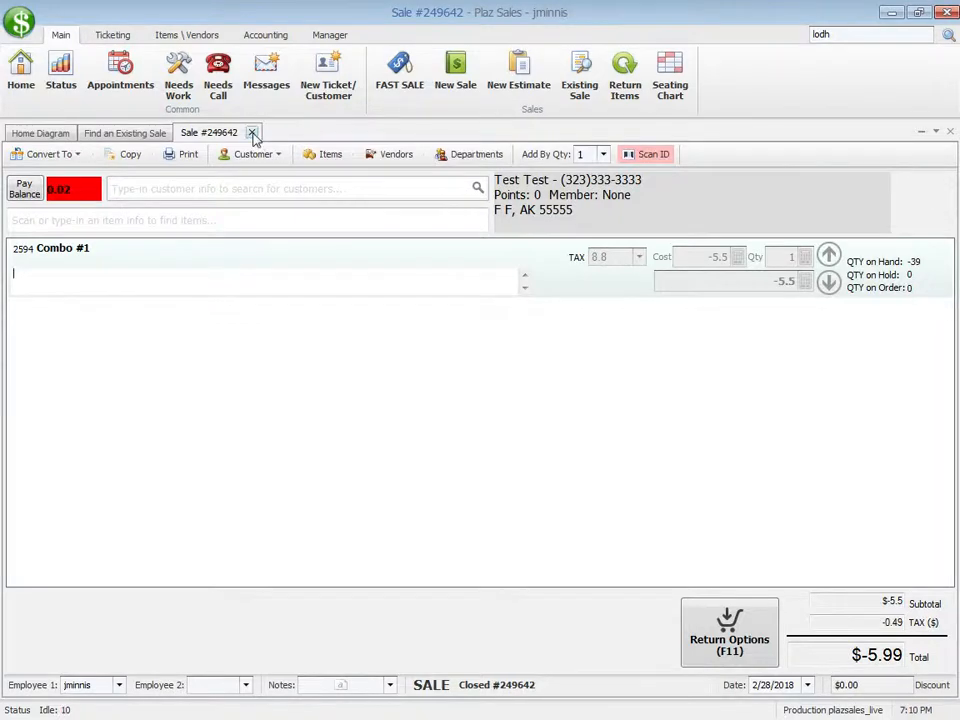
left_click(252, 132)
left_click(184, 132)
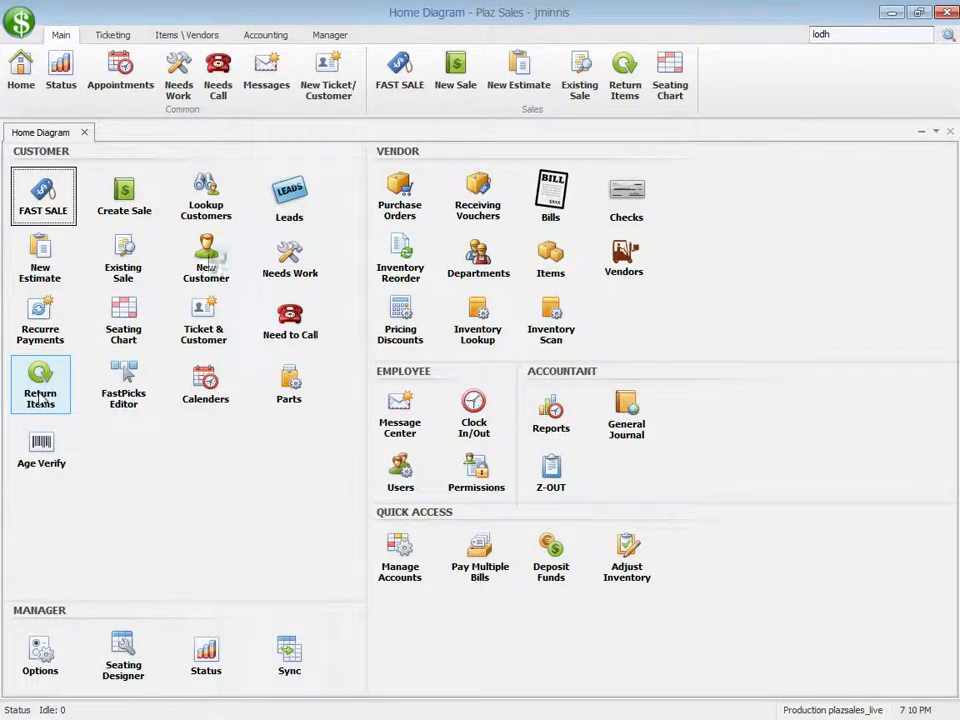
Look at the list of existing sales whose items can be returned, and close it
left_click(630, 72)
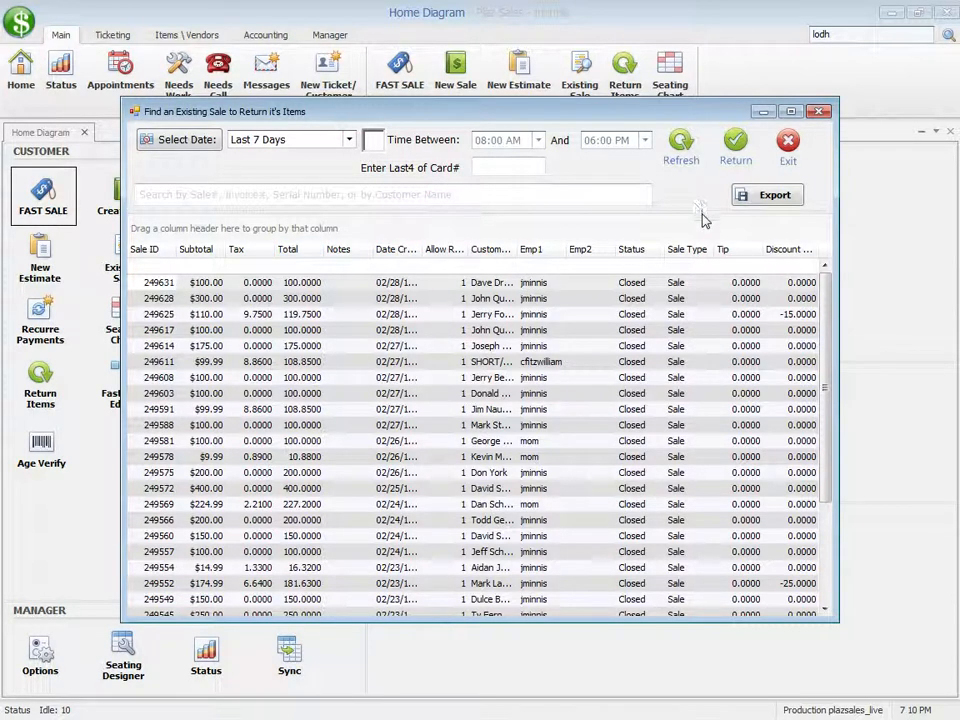
left_click(819, 112)
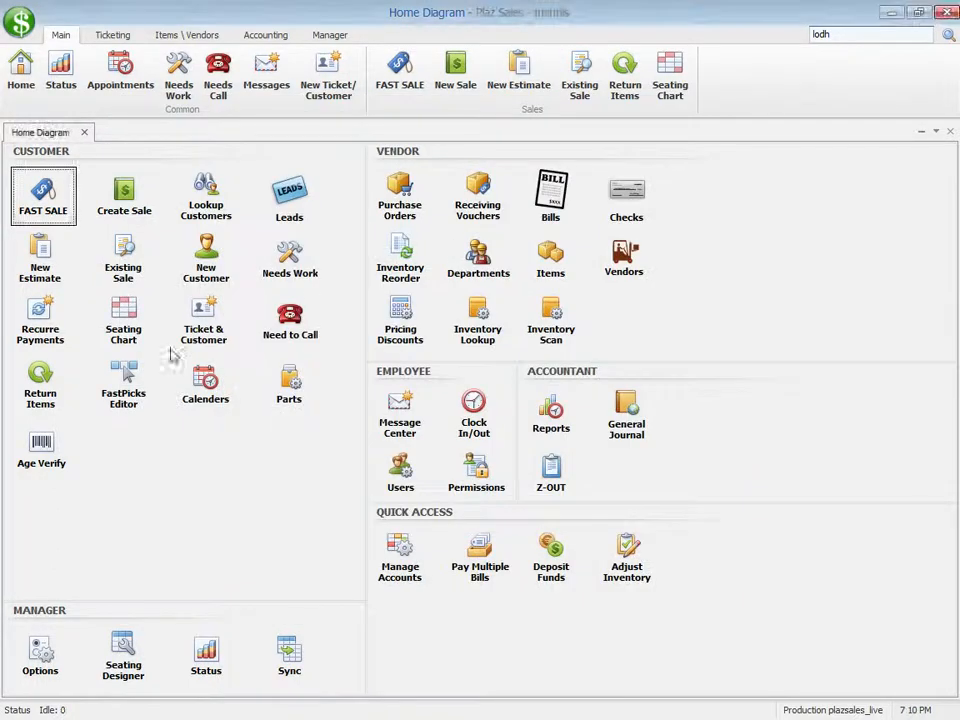